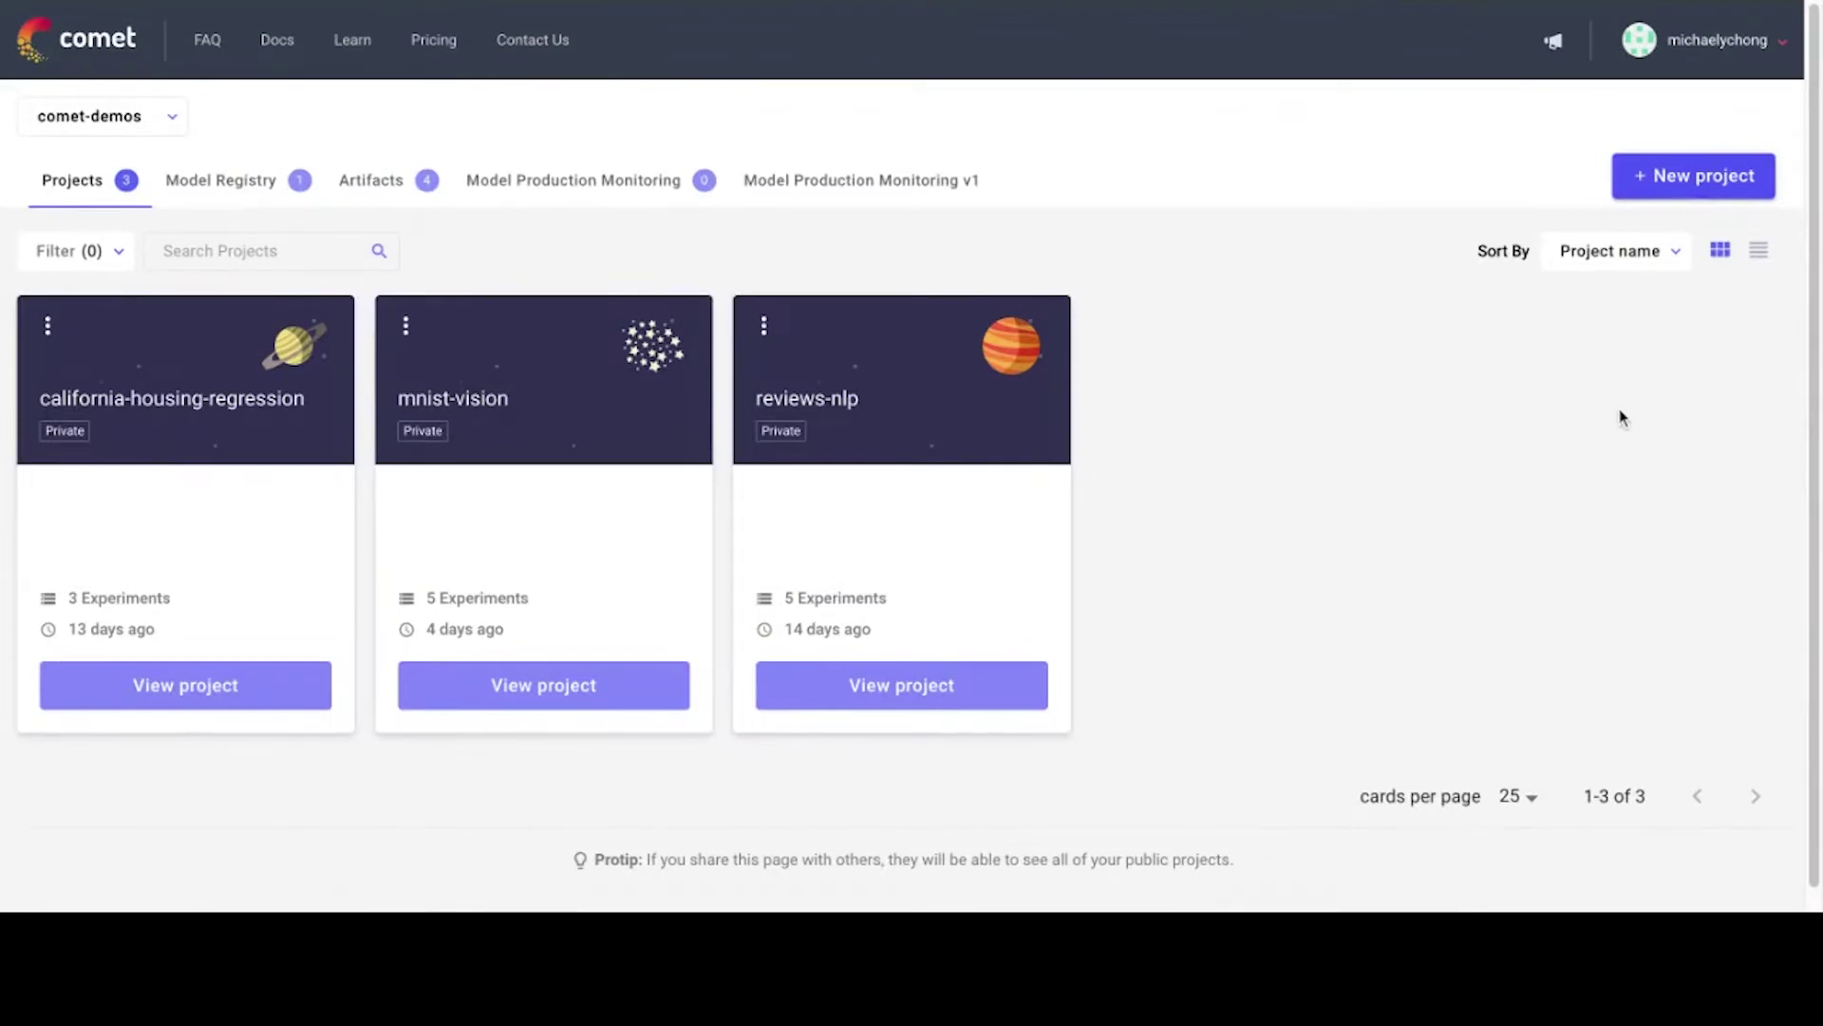
Step: Open the account dropdown under the username in the top-right header
left_click(1714, 55)
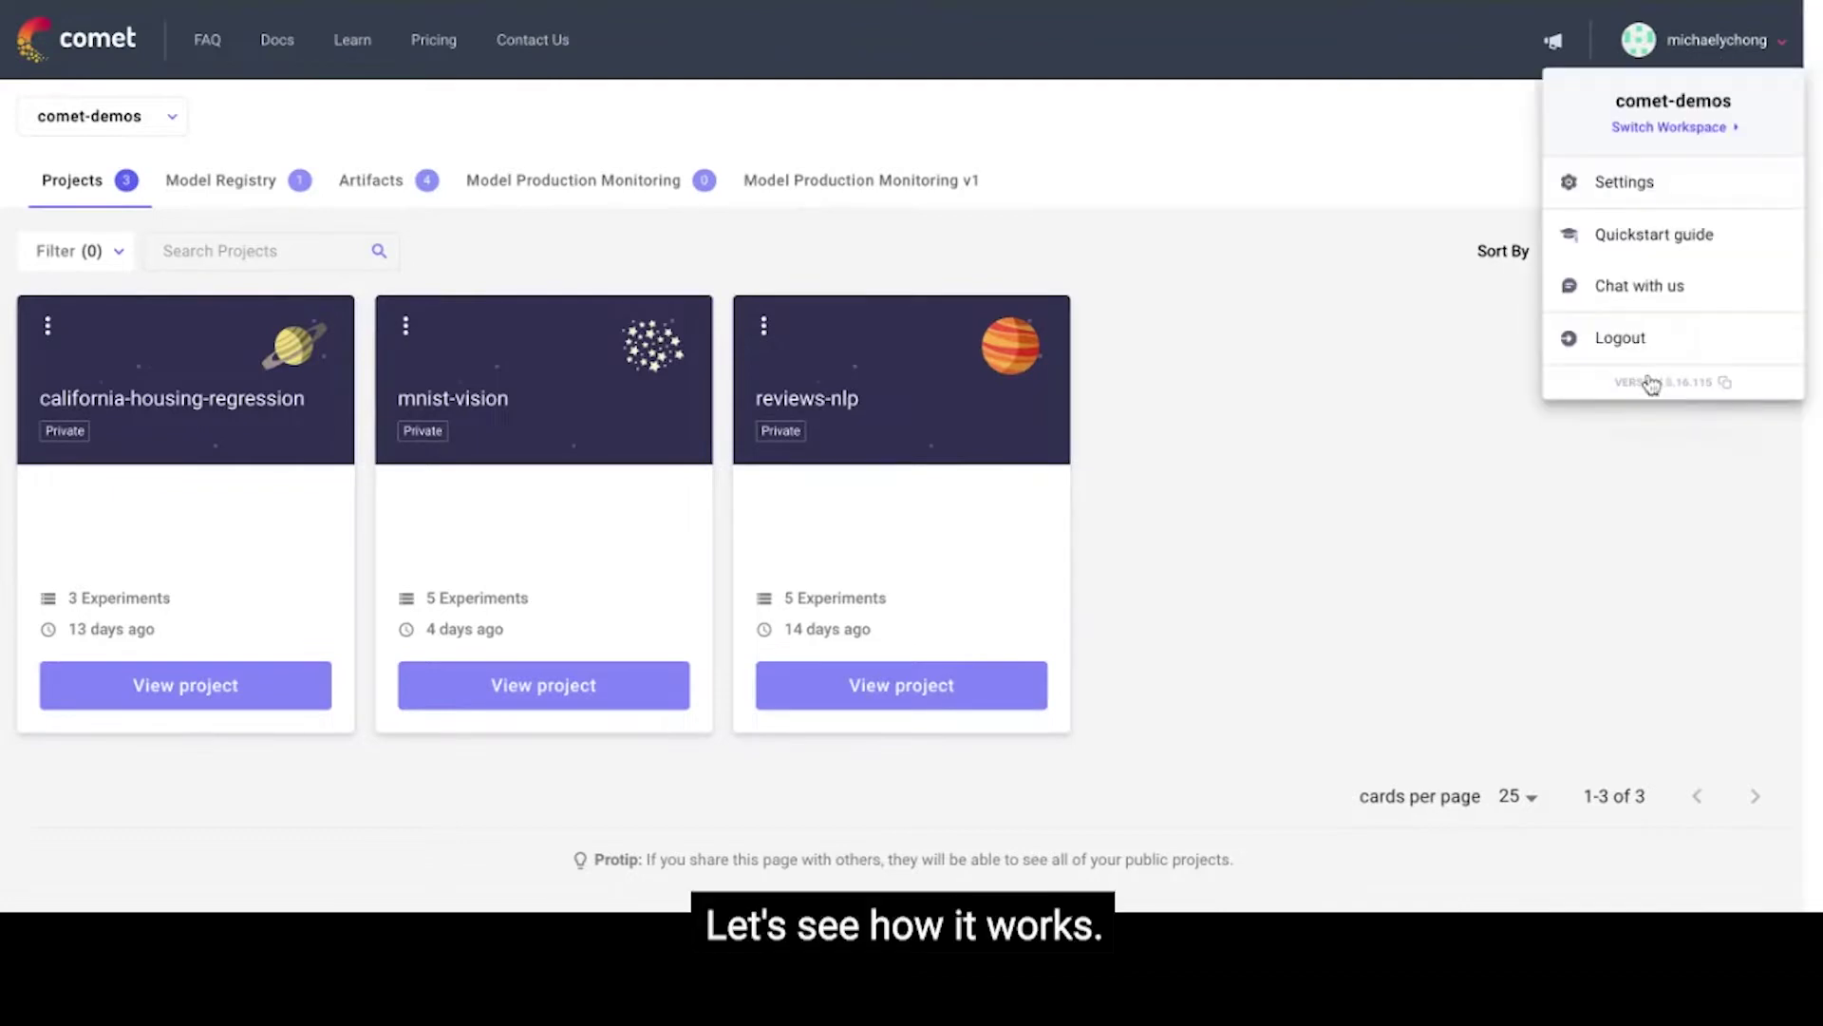
Step: Choose Quickstart guide from the account dropdown to see the Keras setup steps
left_click(1652, 236)
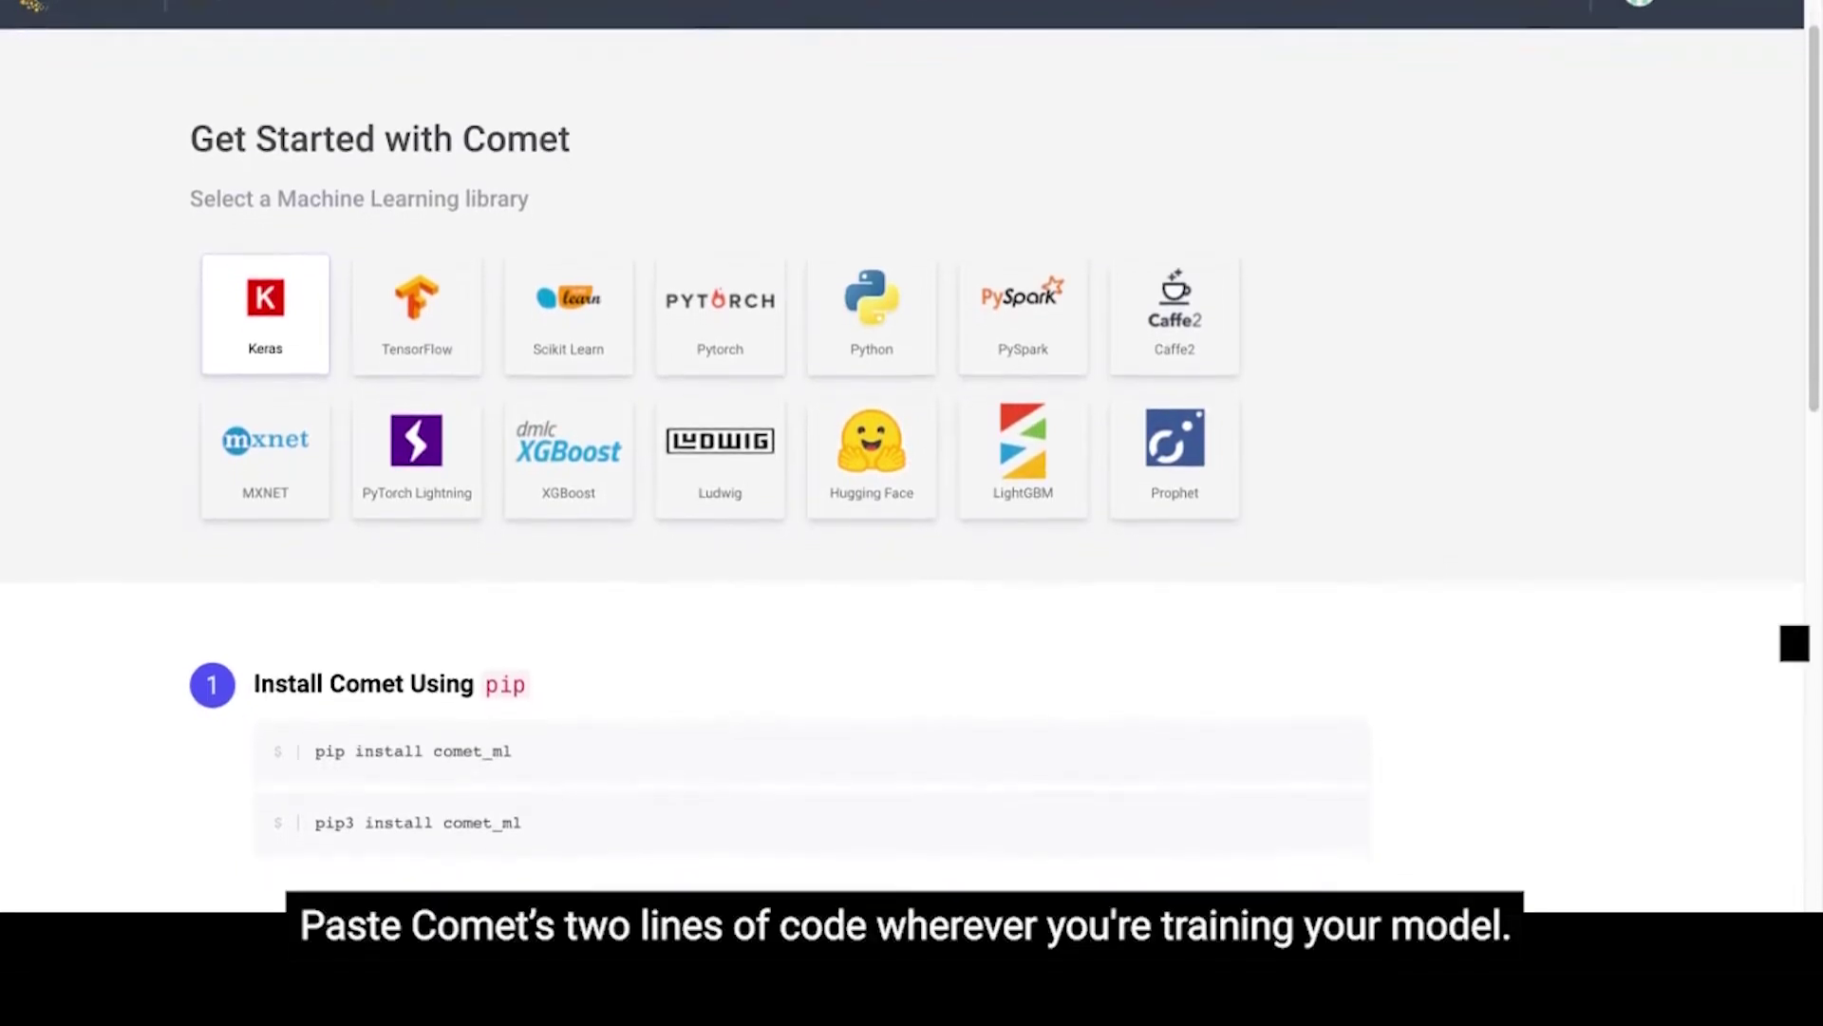
scroll(1794, 643, "down", 2)
scroll(1792, 643, "down", 1)
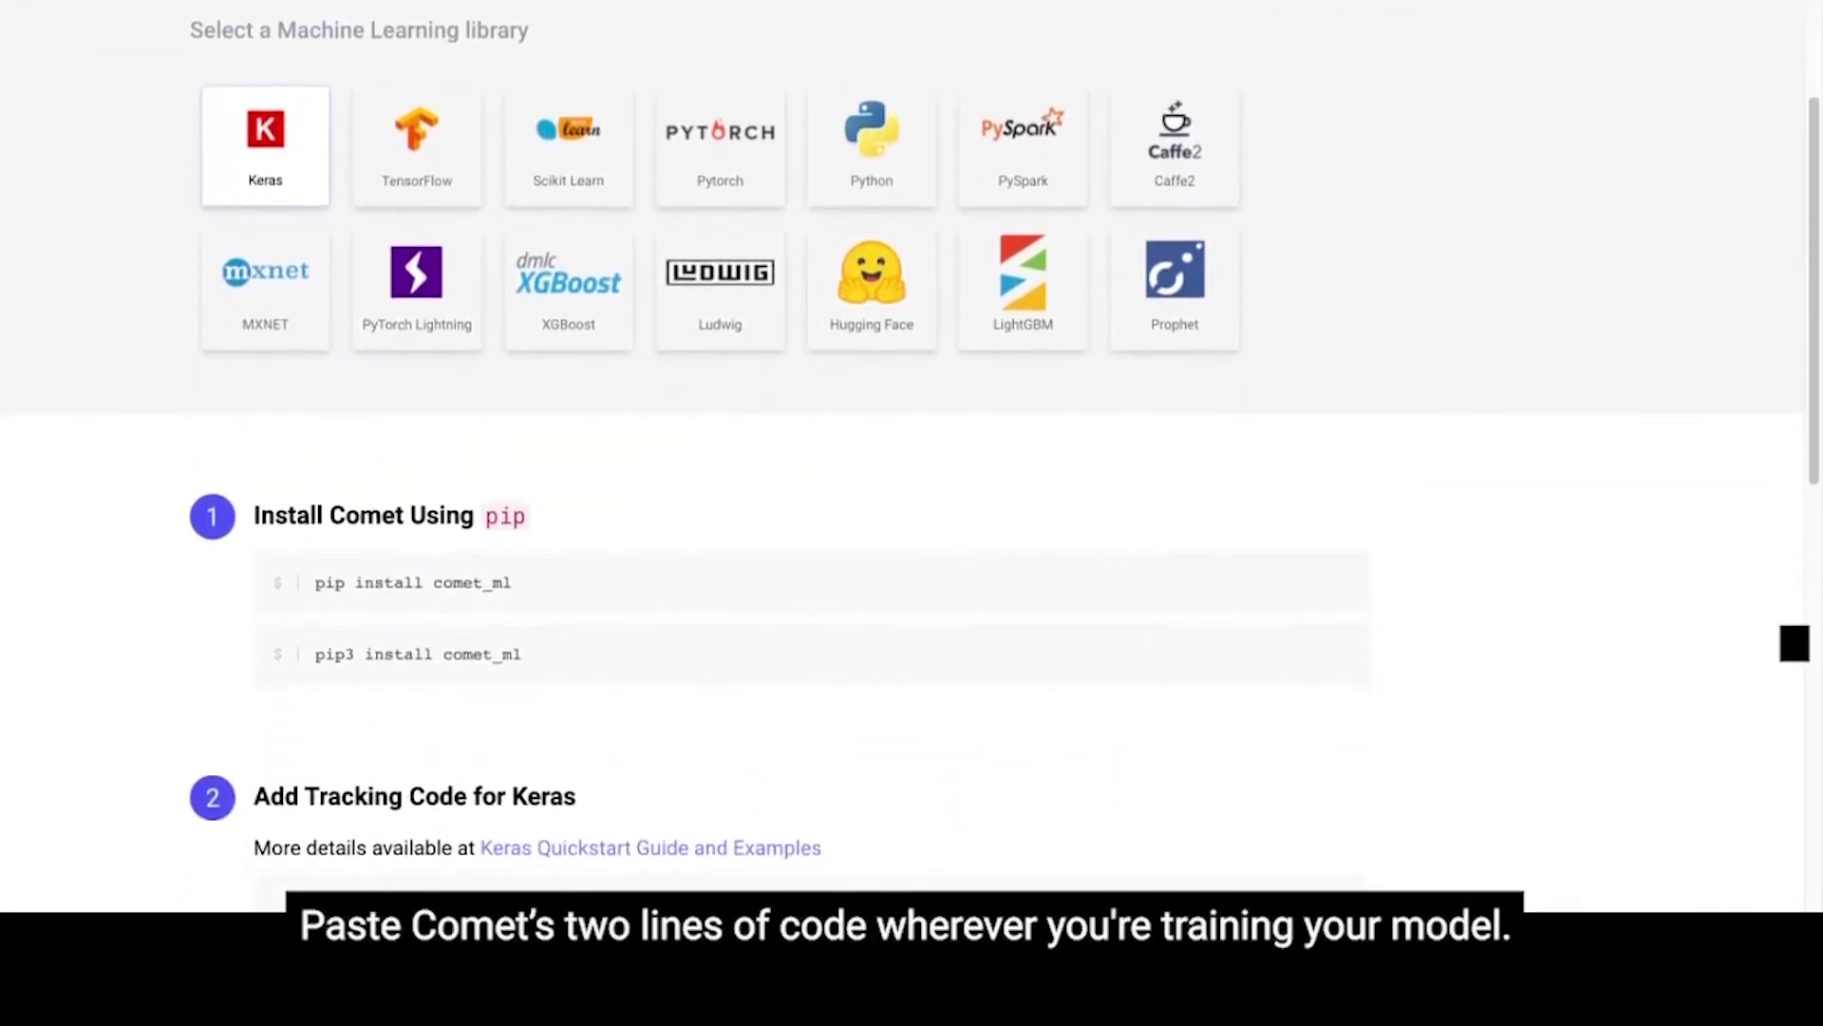
scroll(1793, 643, "down", 1)
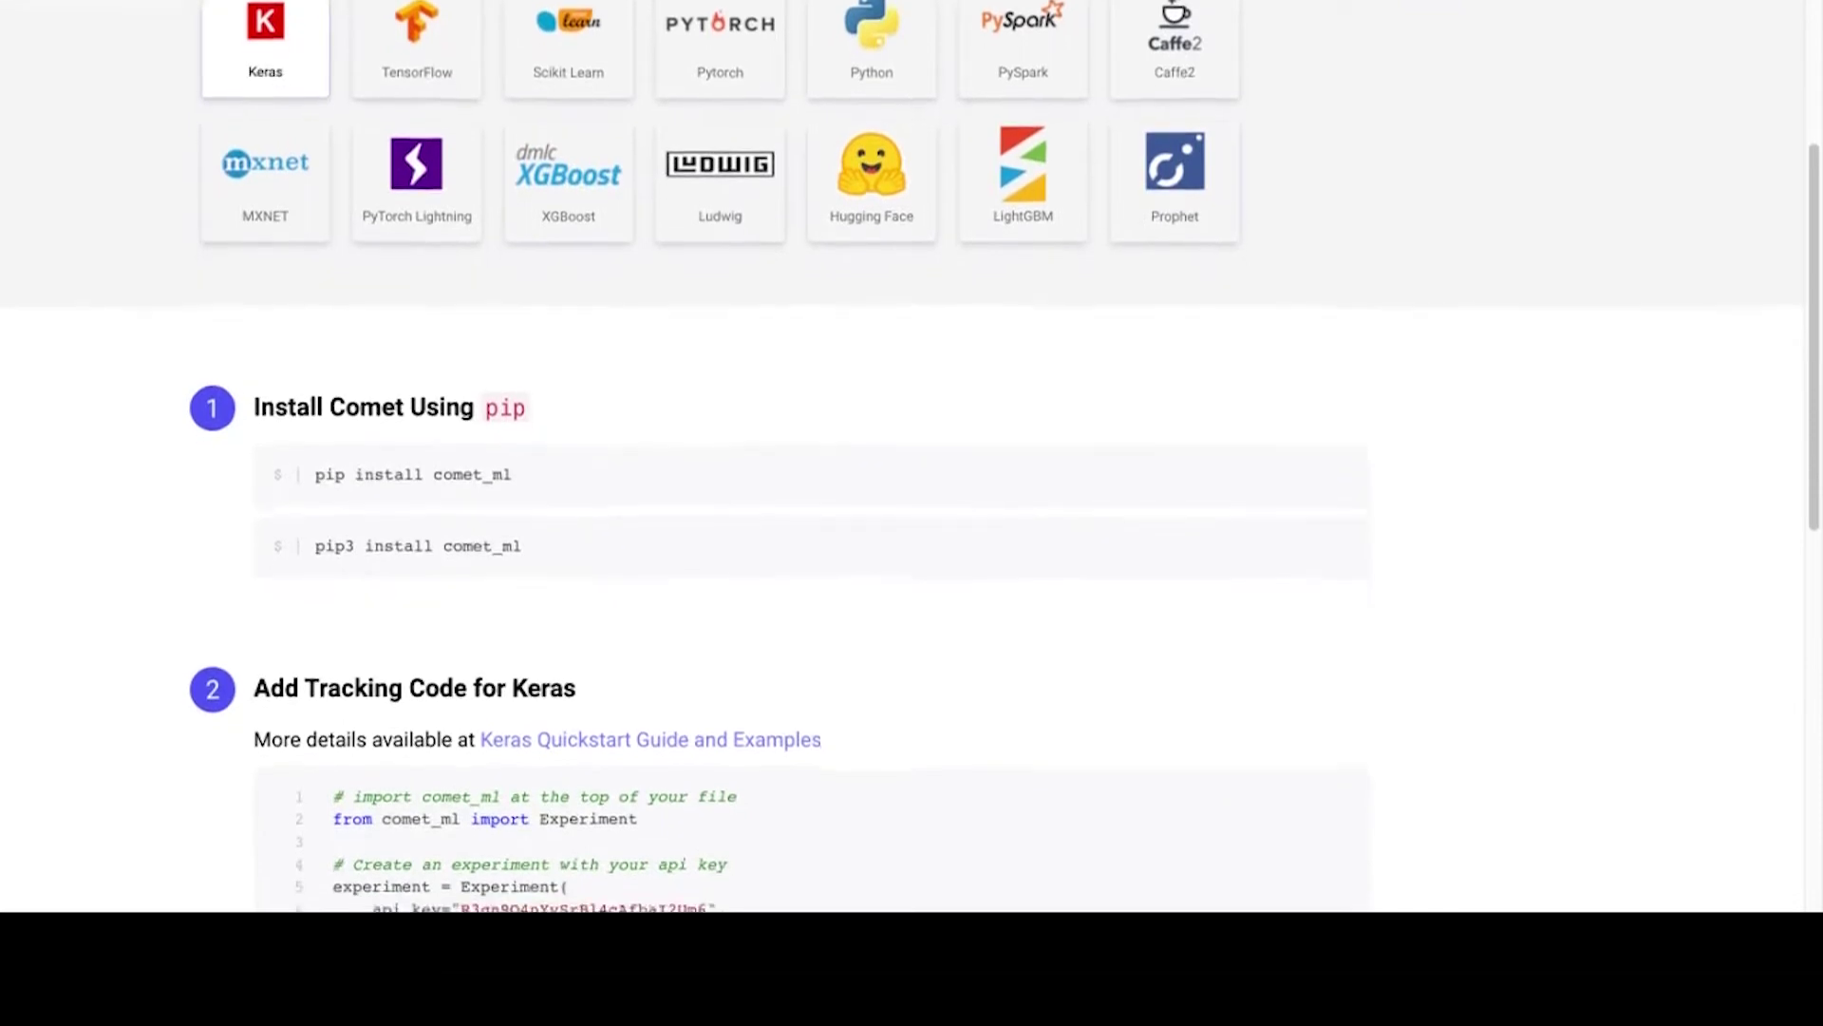
scroll(911, 456, "down", 1)
scroll(911, 457, "down", 1)
scroll(912, 456, "down", 1)
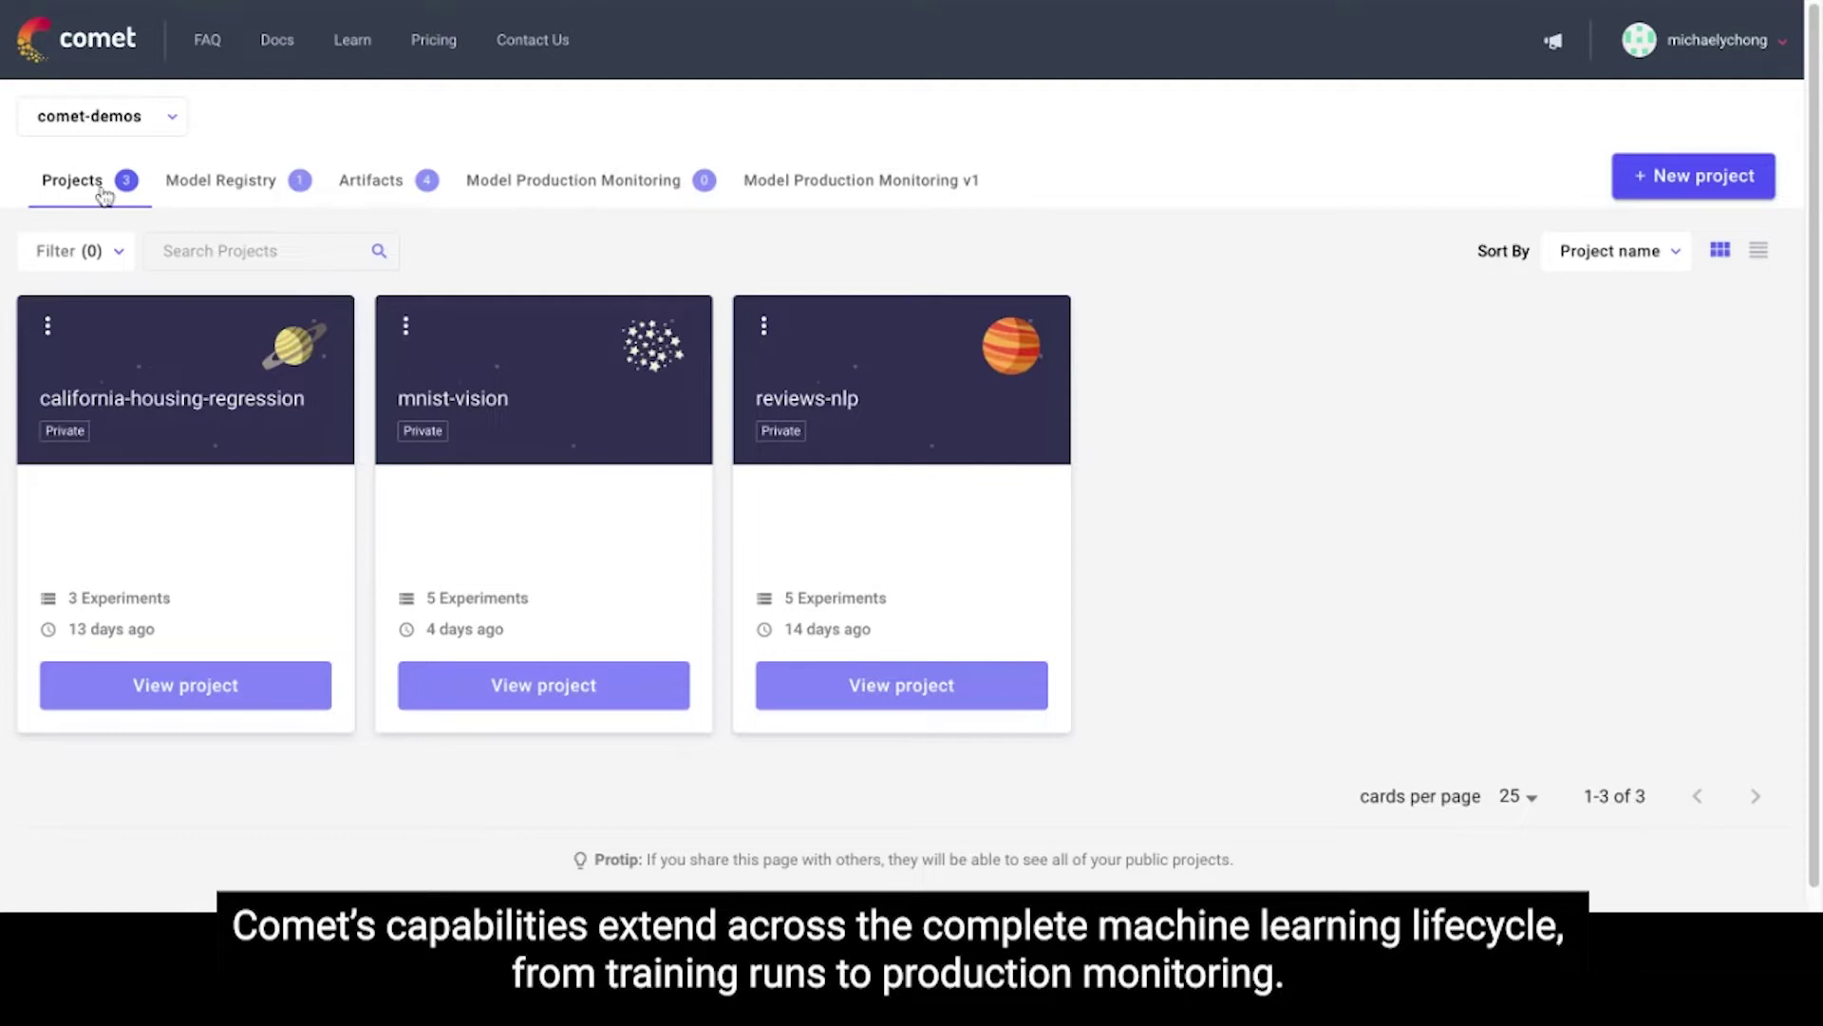
left_click(230, 190)
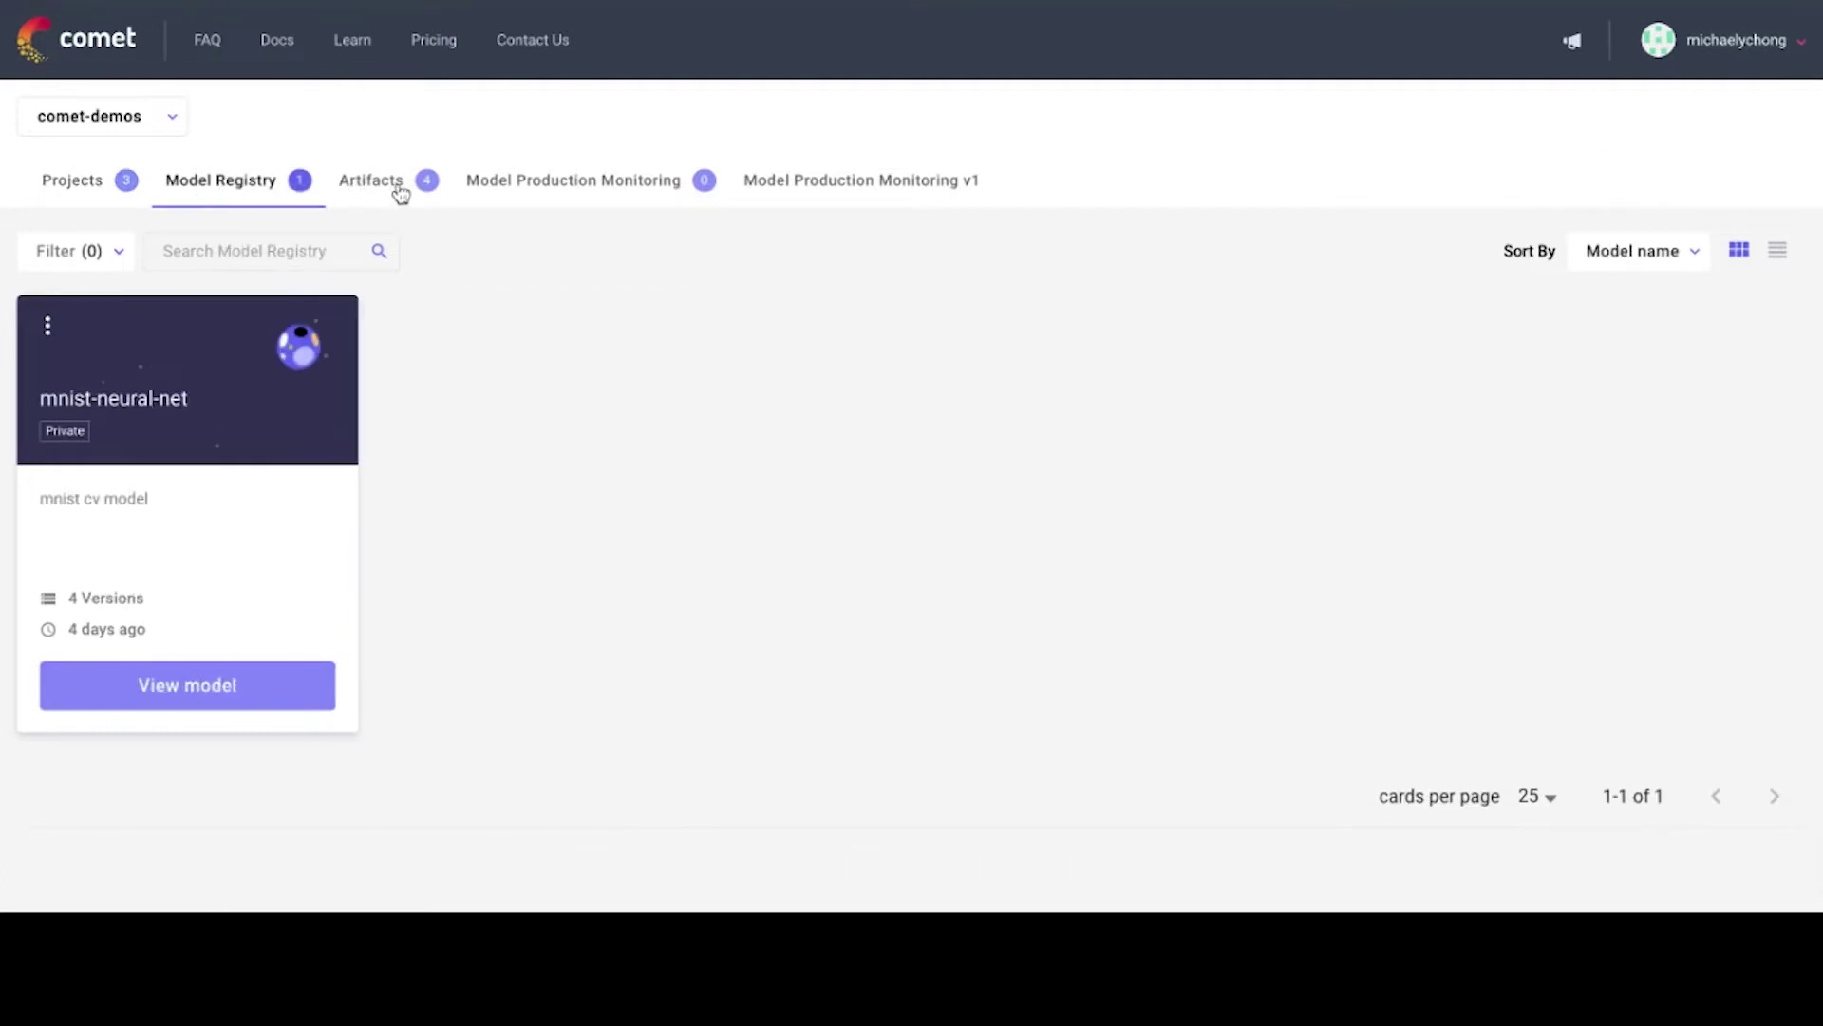
left_click(373, 183)
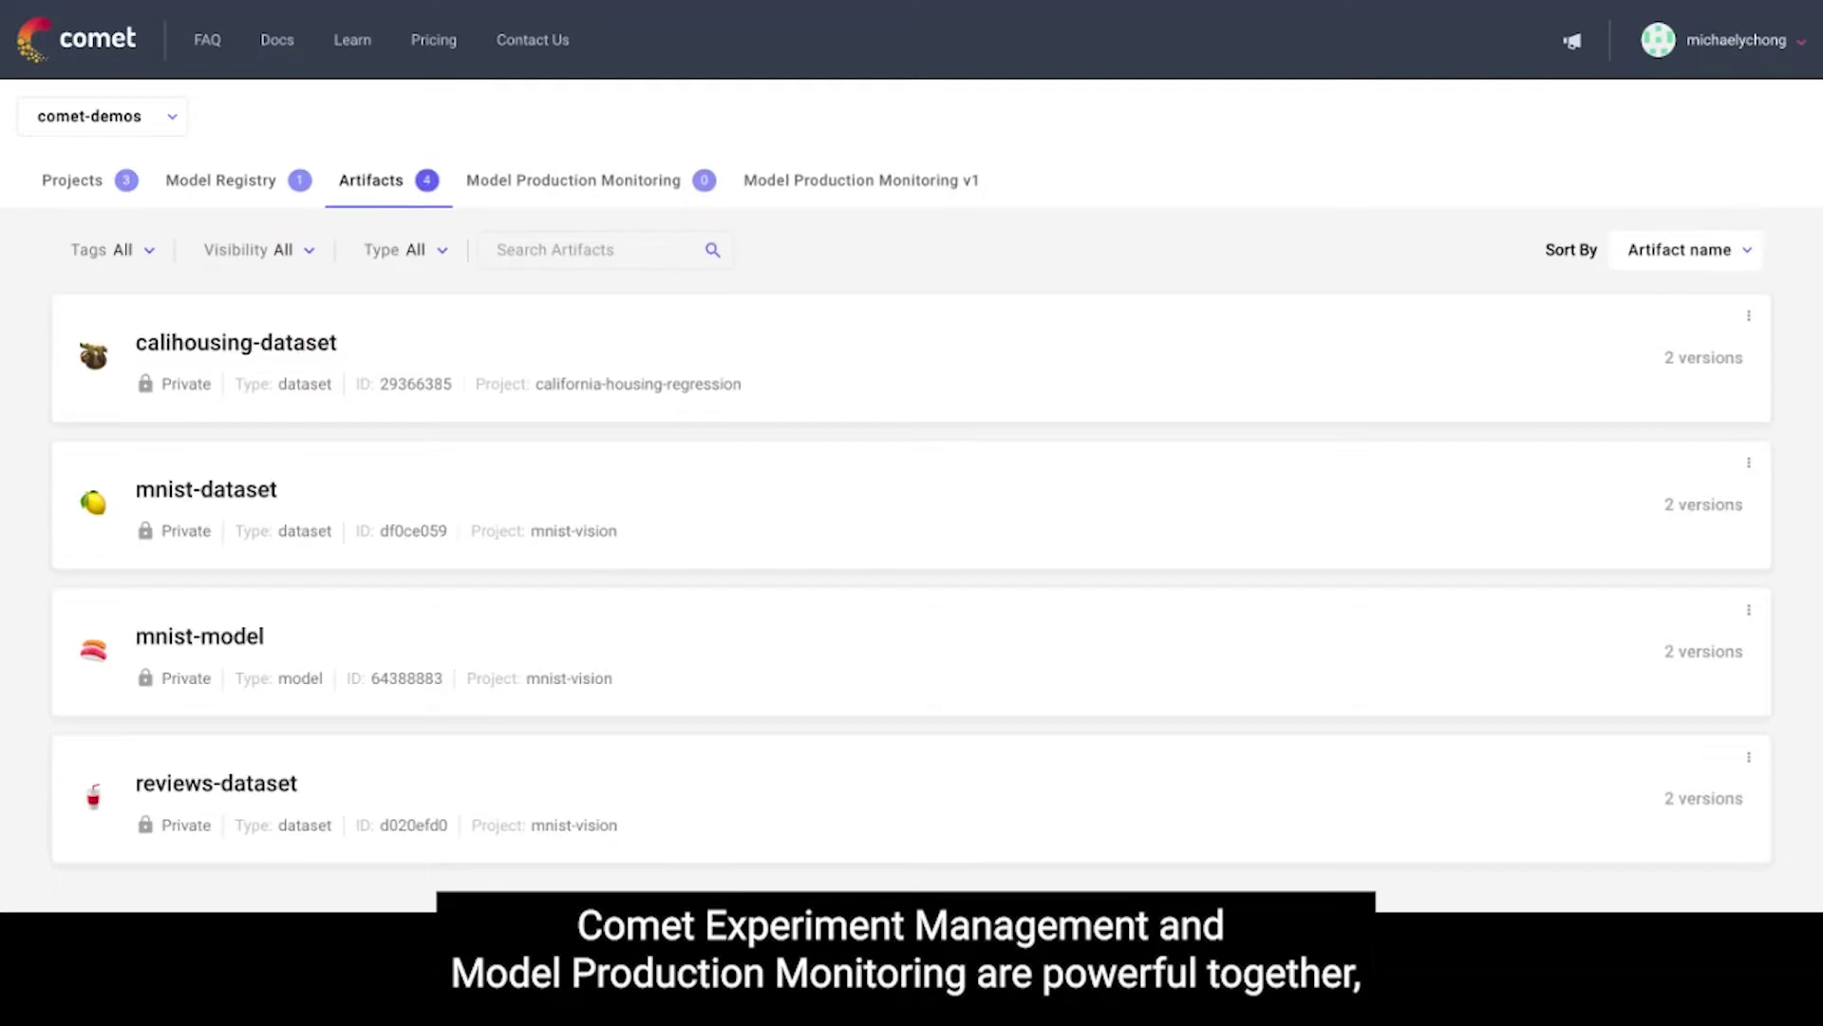
left_click(599, 192)
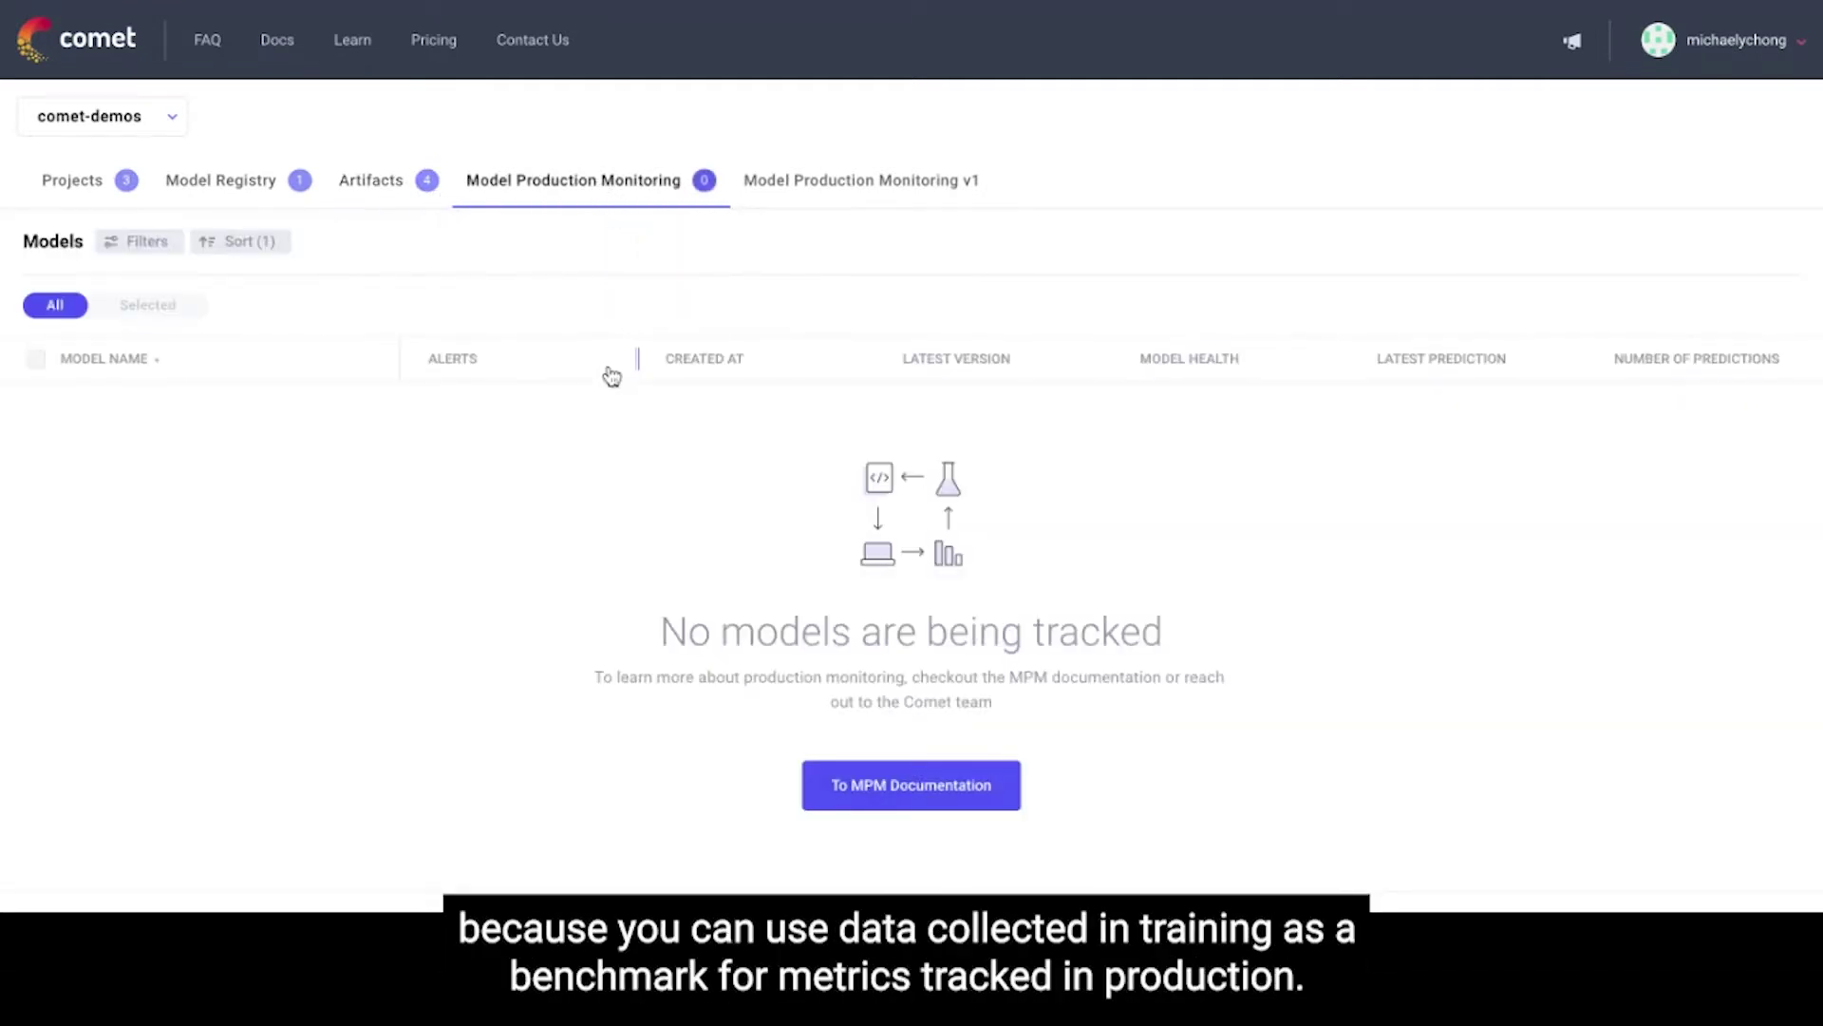
left_click(86, 194)
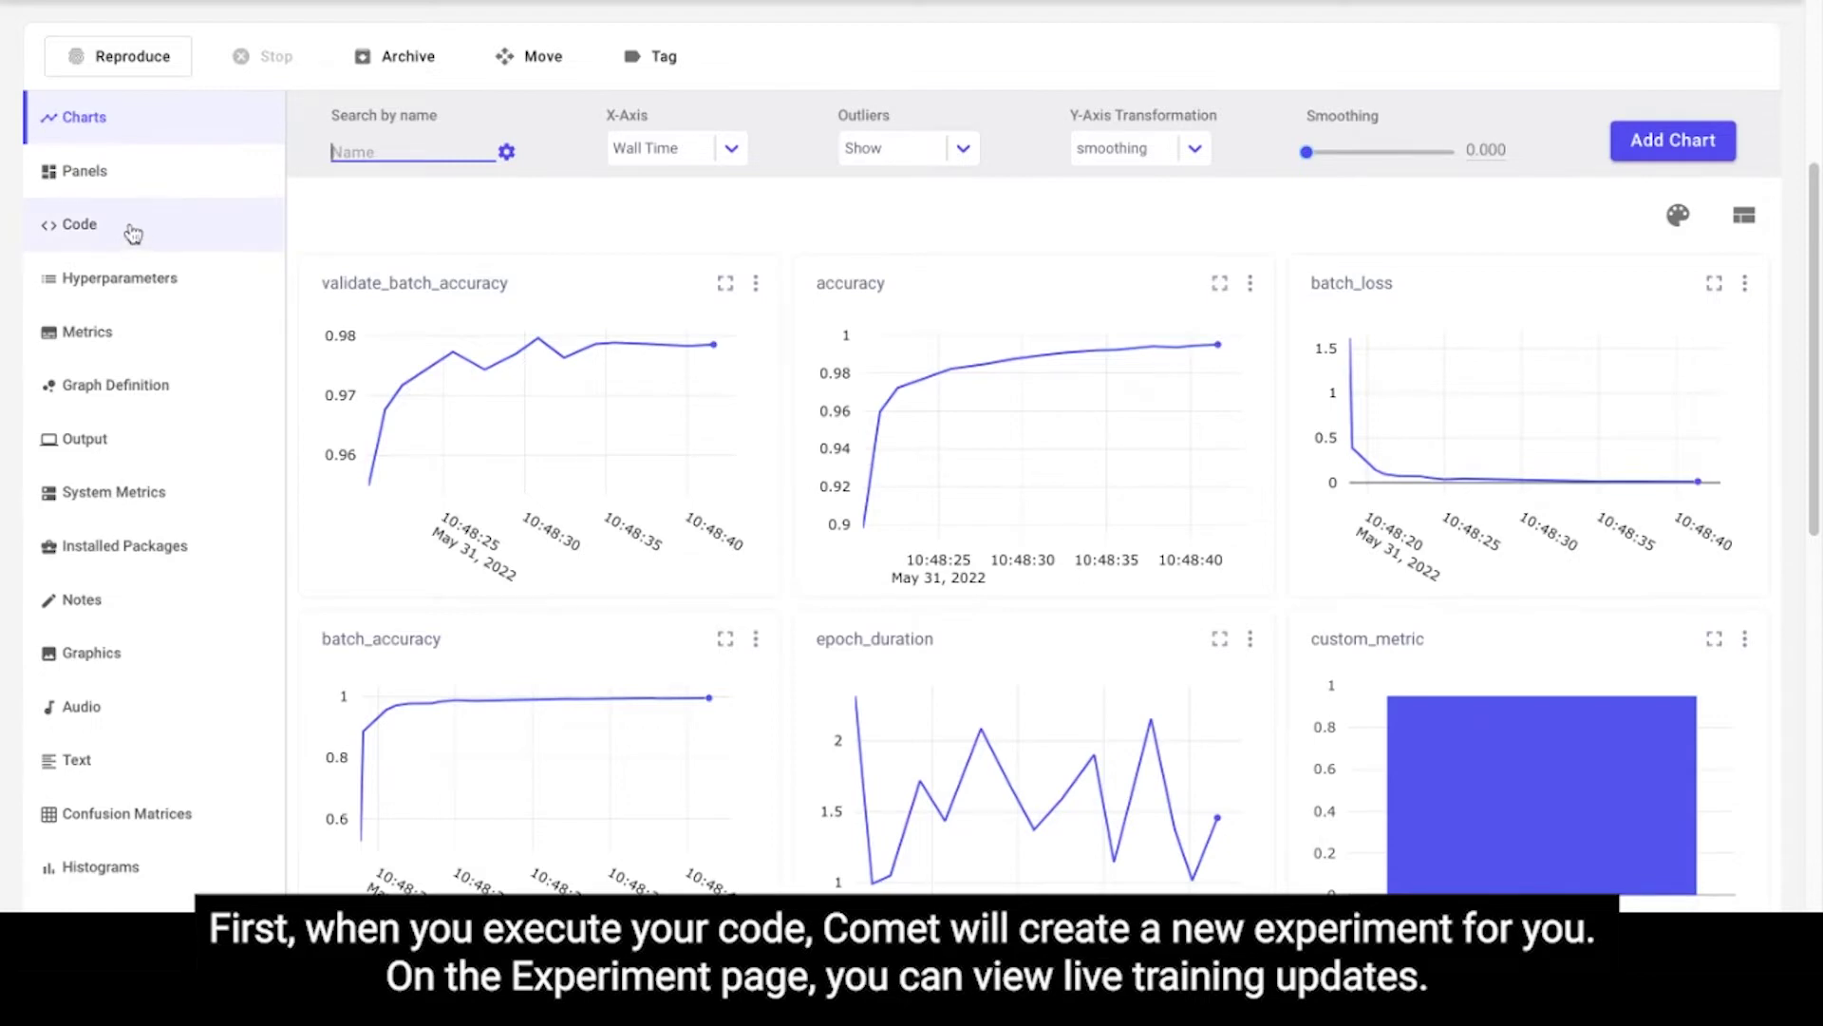
Step: Browse the experiment's Code, Hyperparameters, Graphics and Confusion Matrices sections
left_click(131, 227)
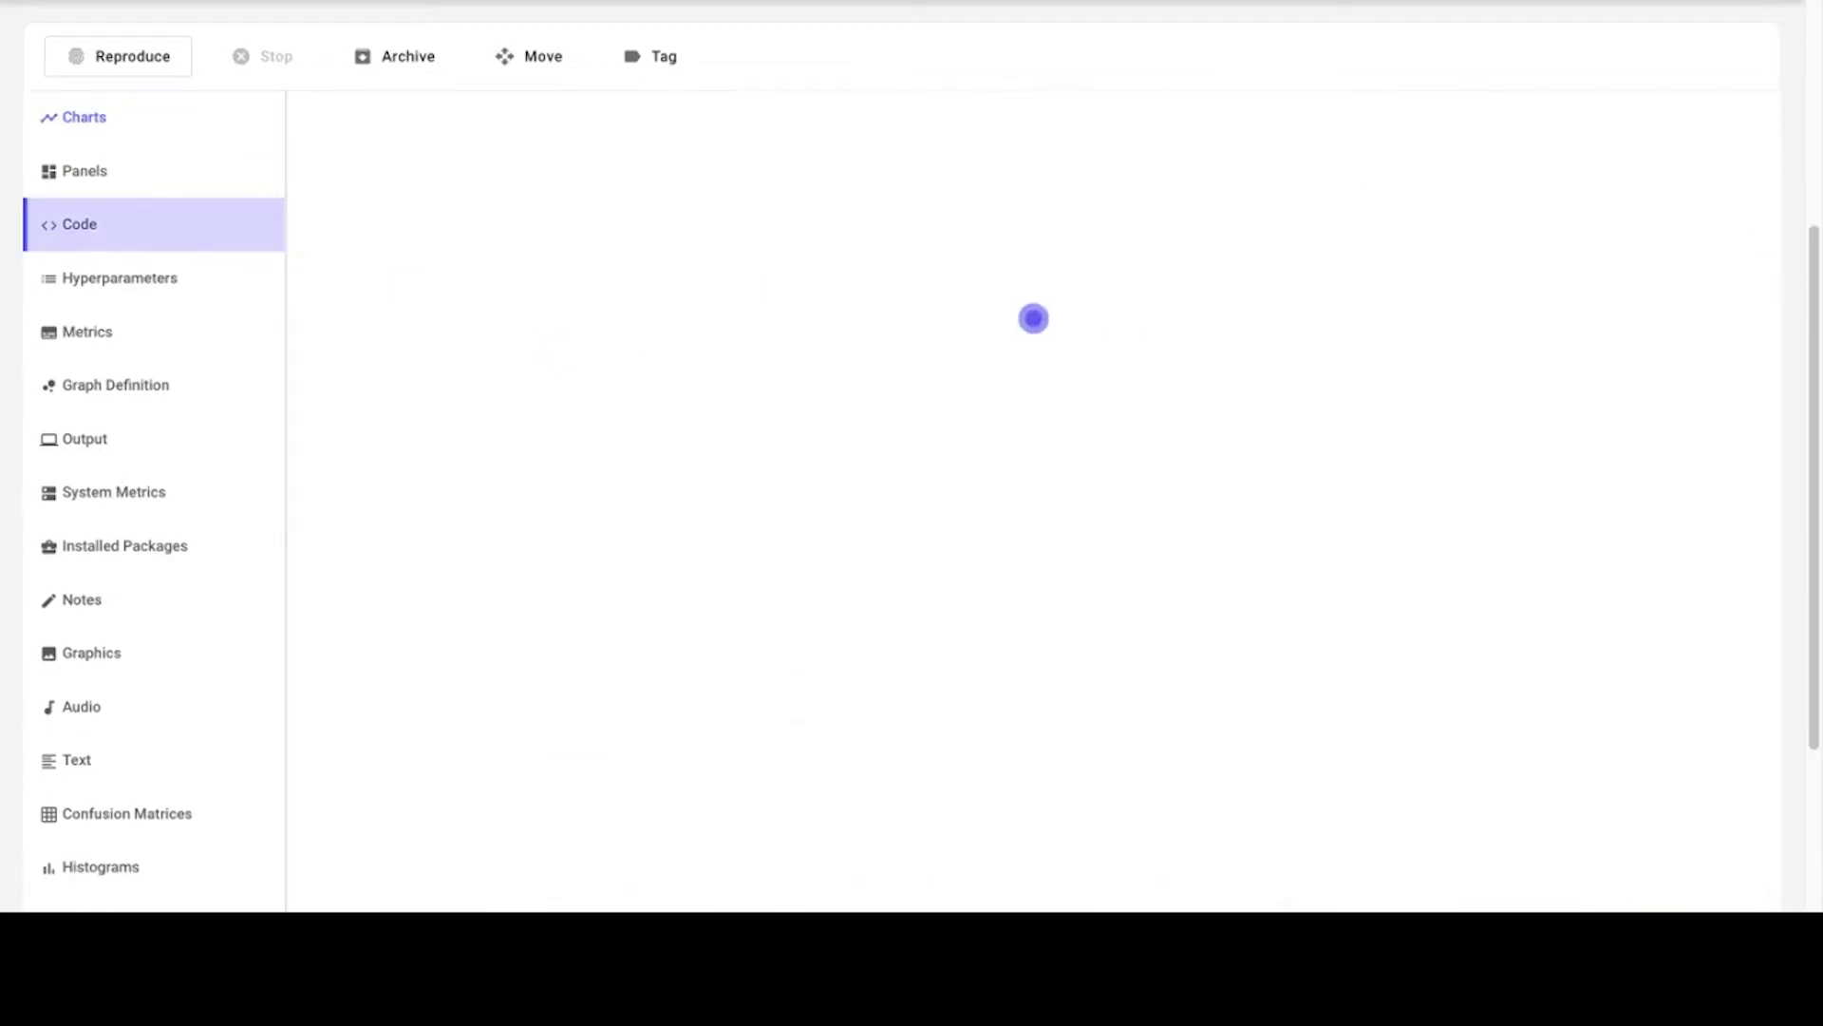
left_click(168, 284)
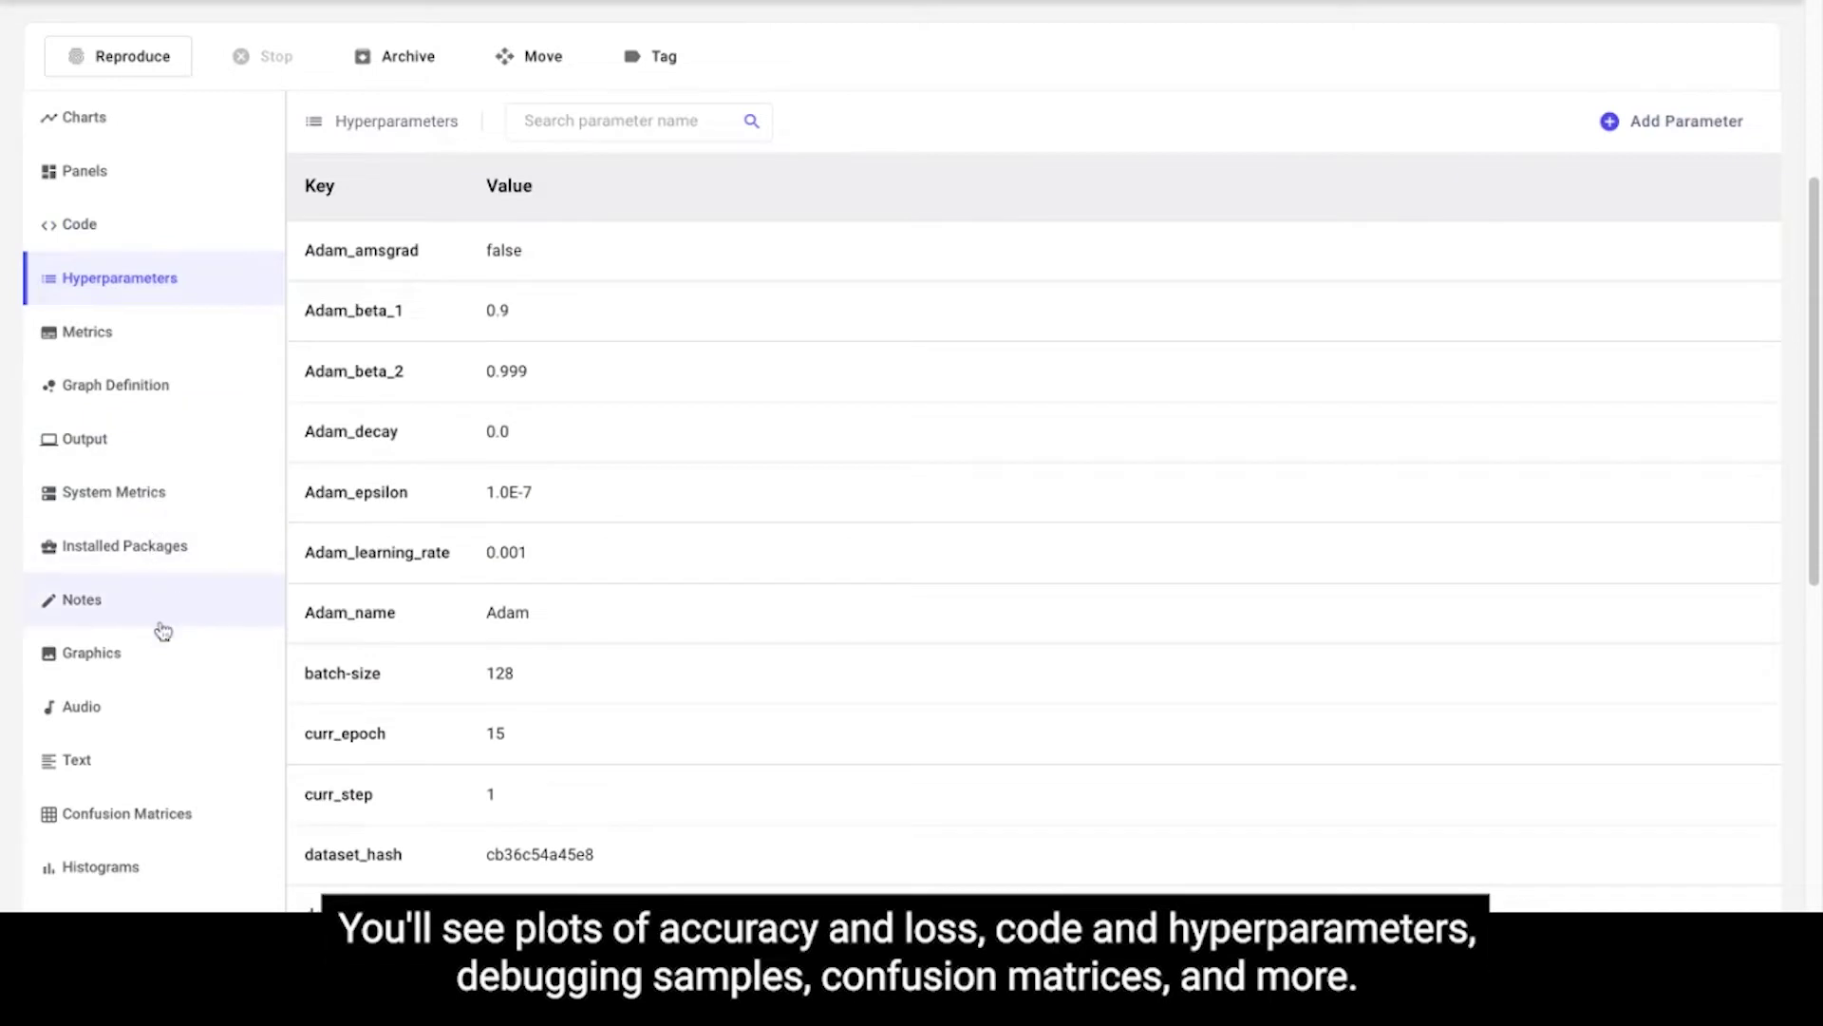
left_click(166, 659)
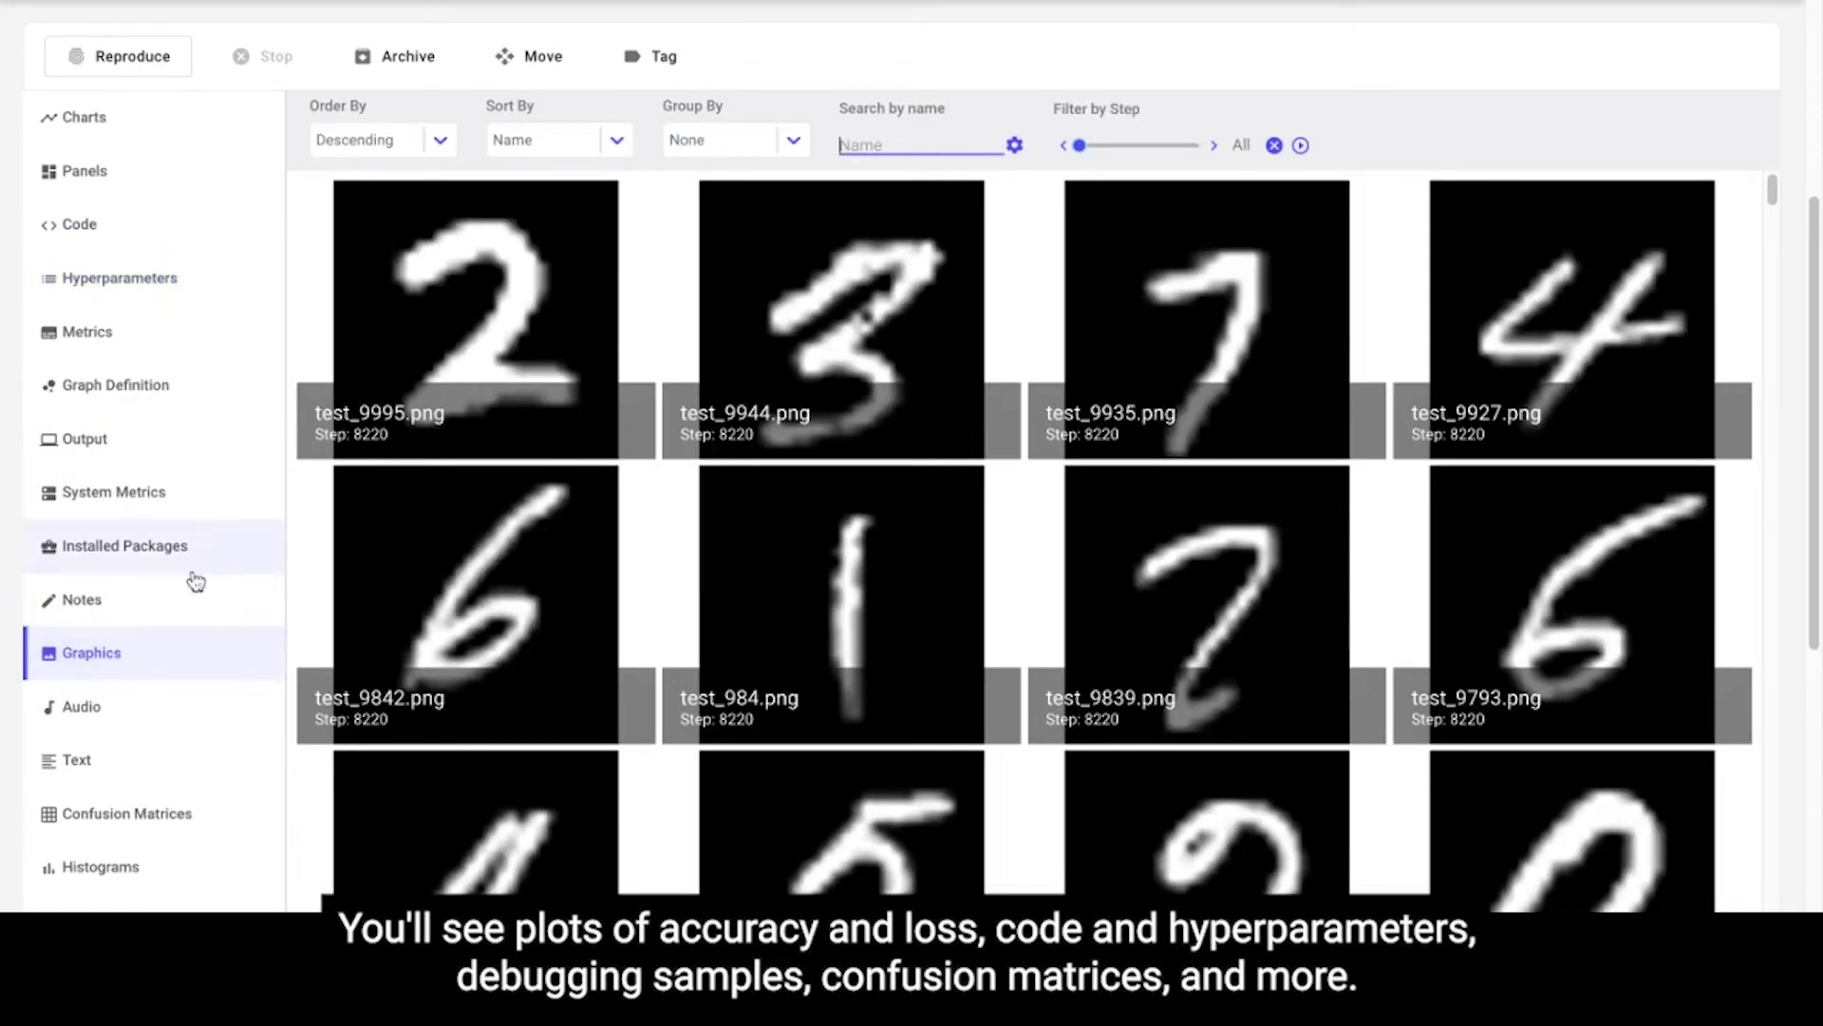
scroll(157, 697, "down", 1)
left_click(137, 787)
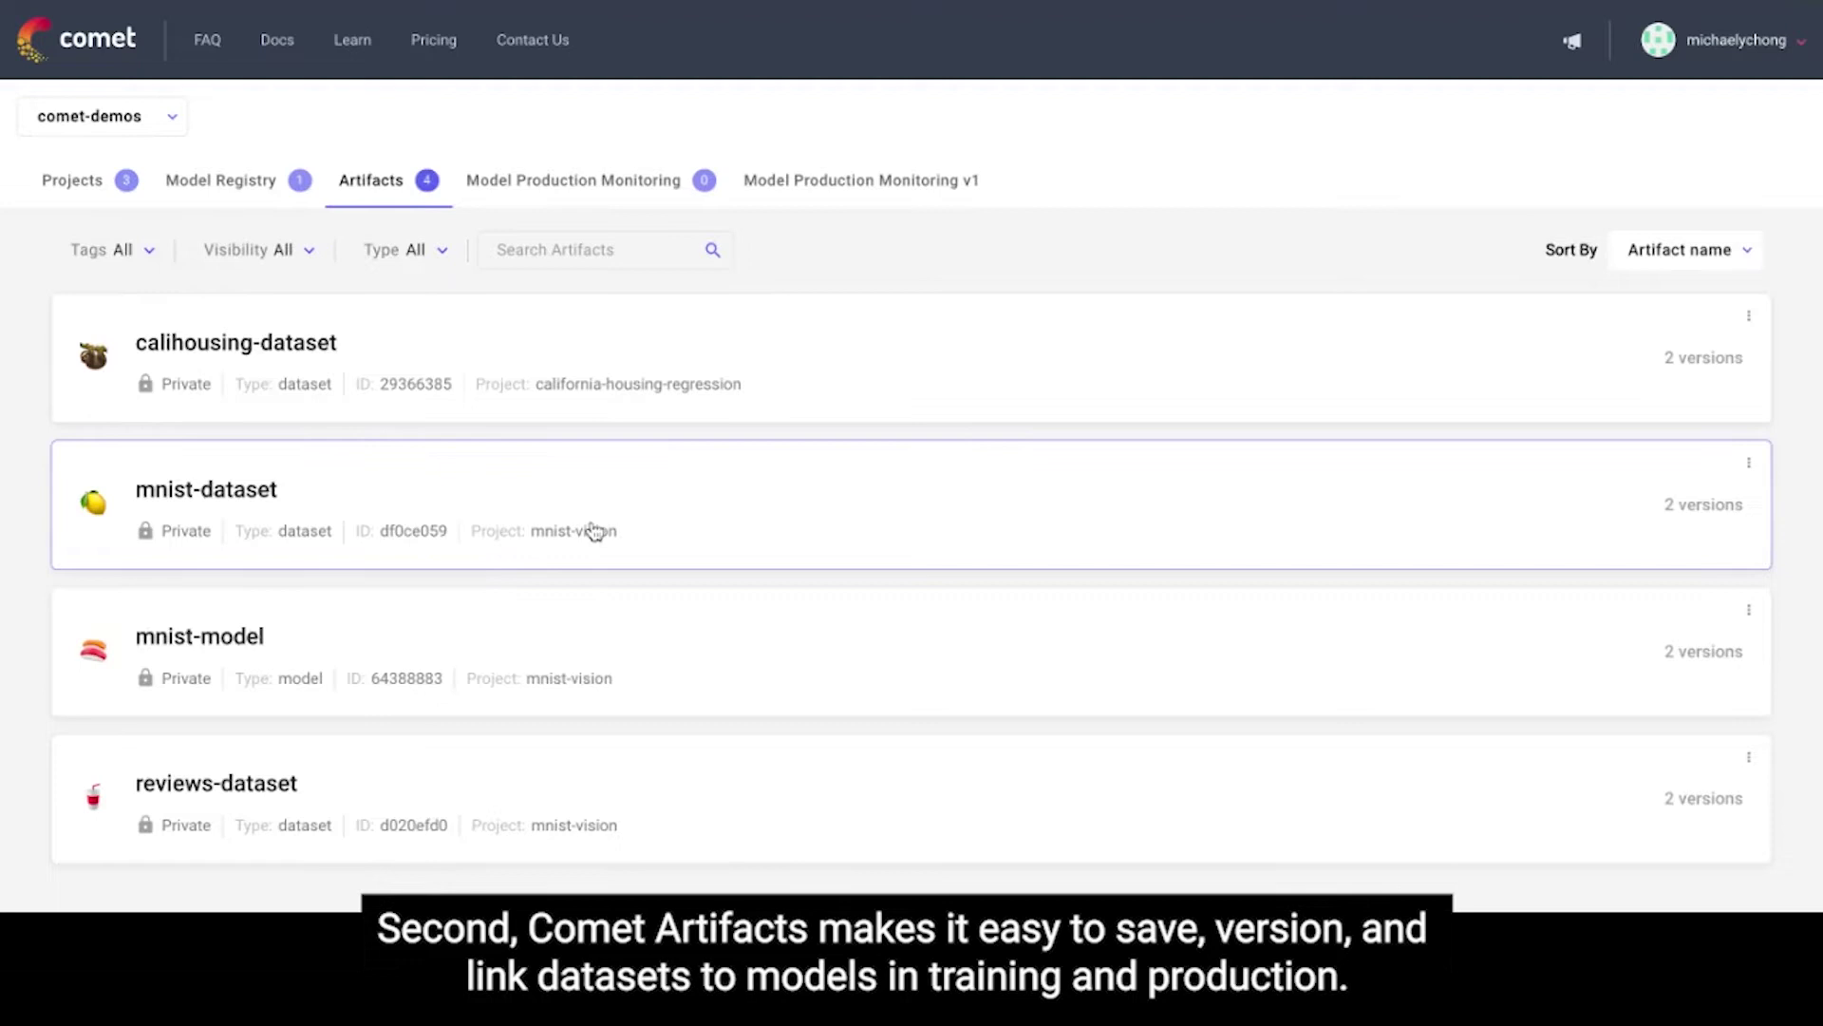
Step: Show the lineage graph for version 2.0.0 of the mnist-dataset artifact
left_click(645, 518)
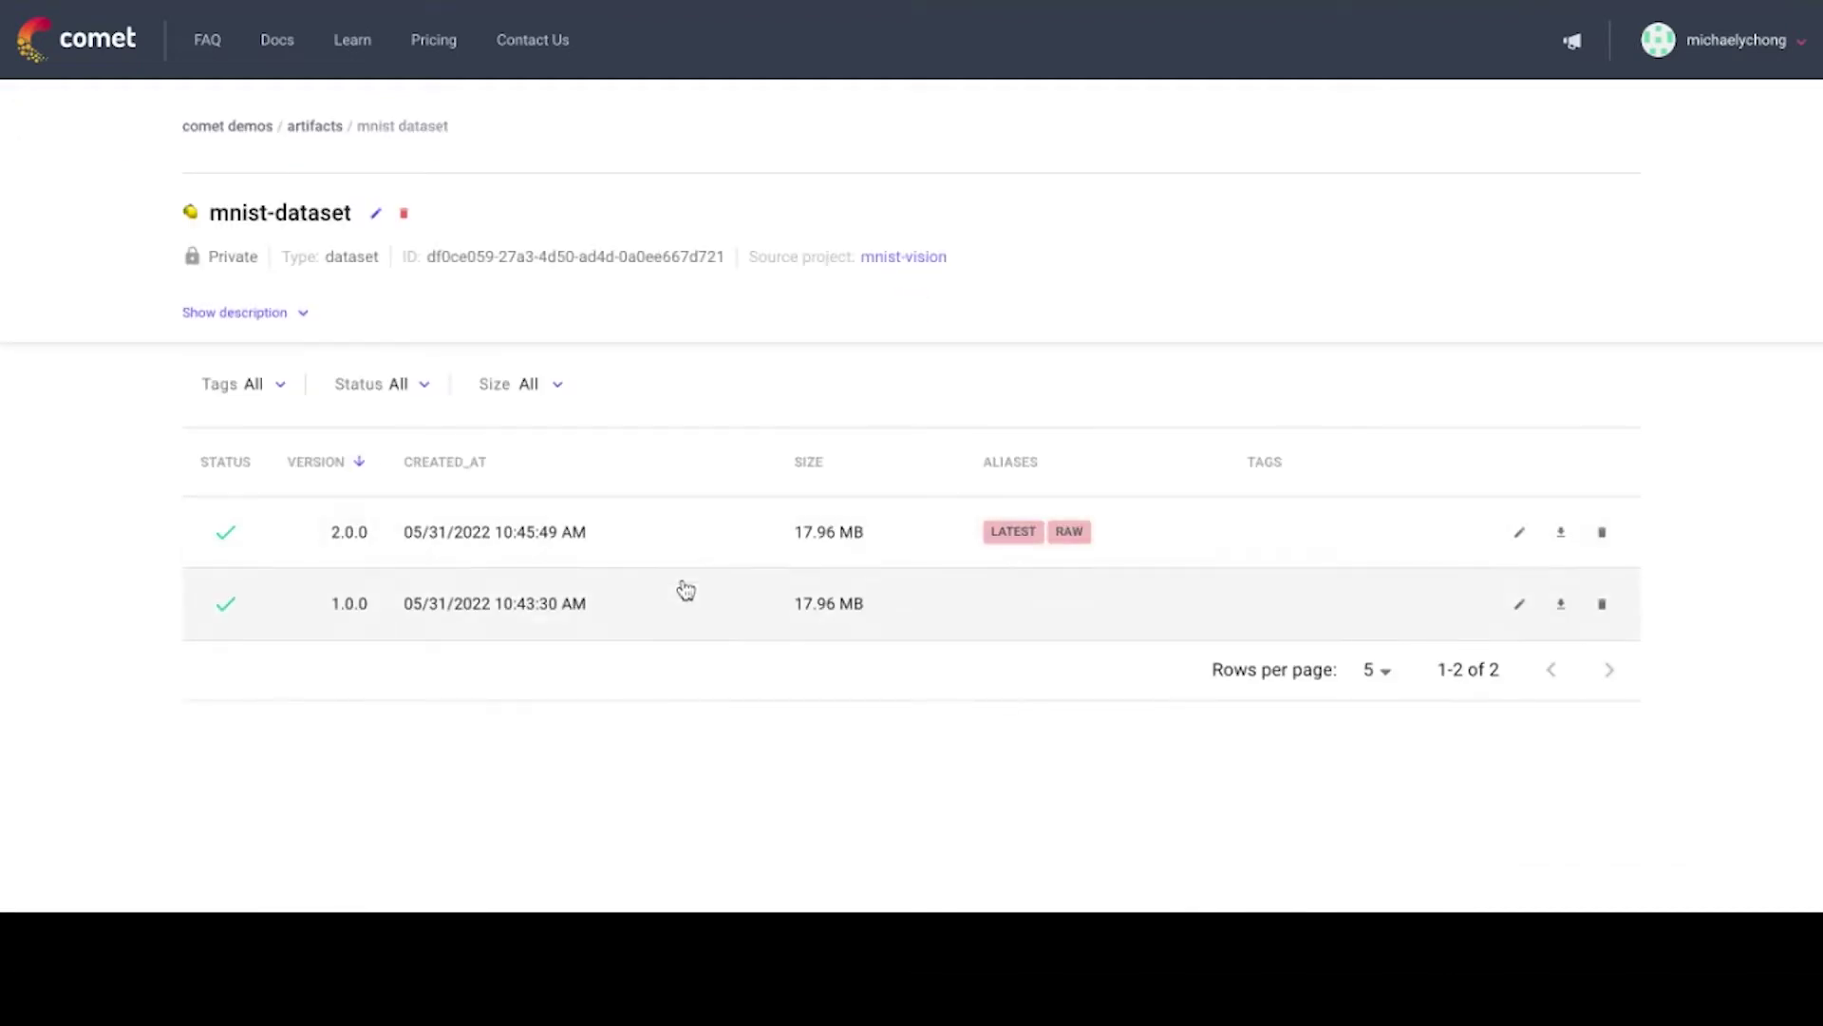
left_click(500, 541)
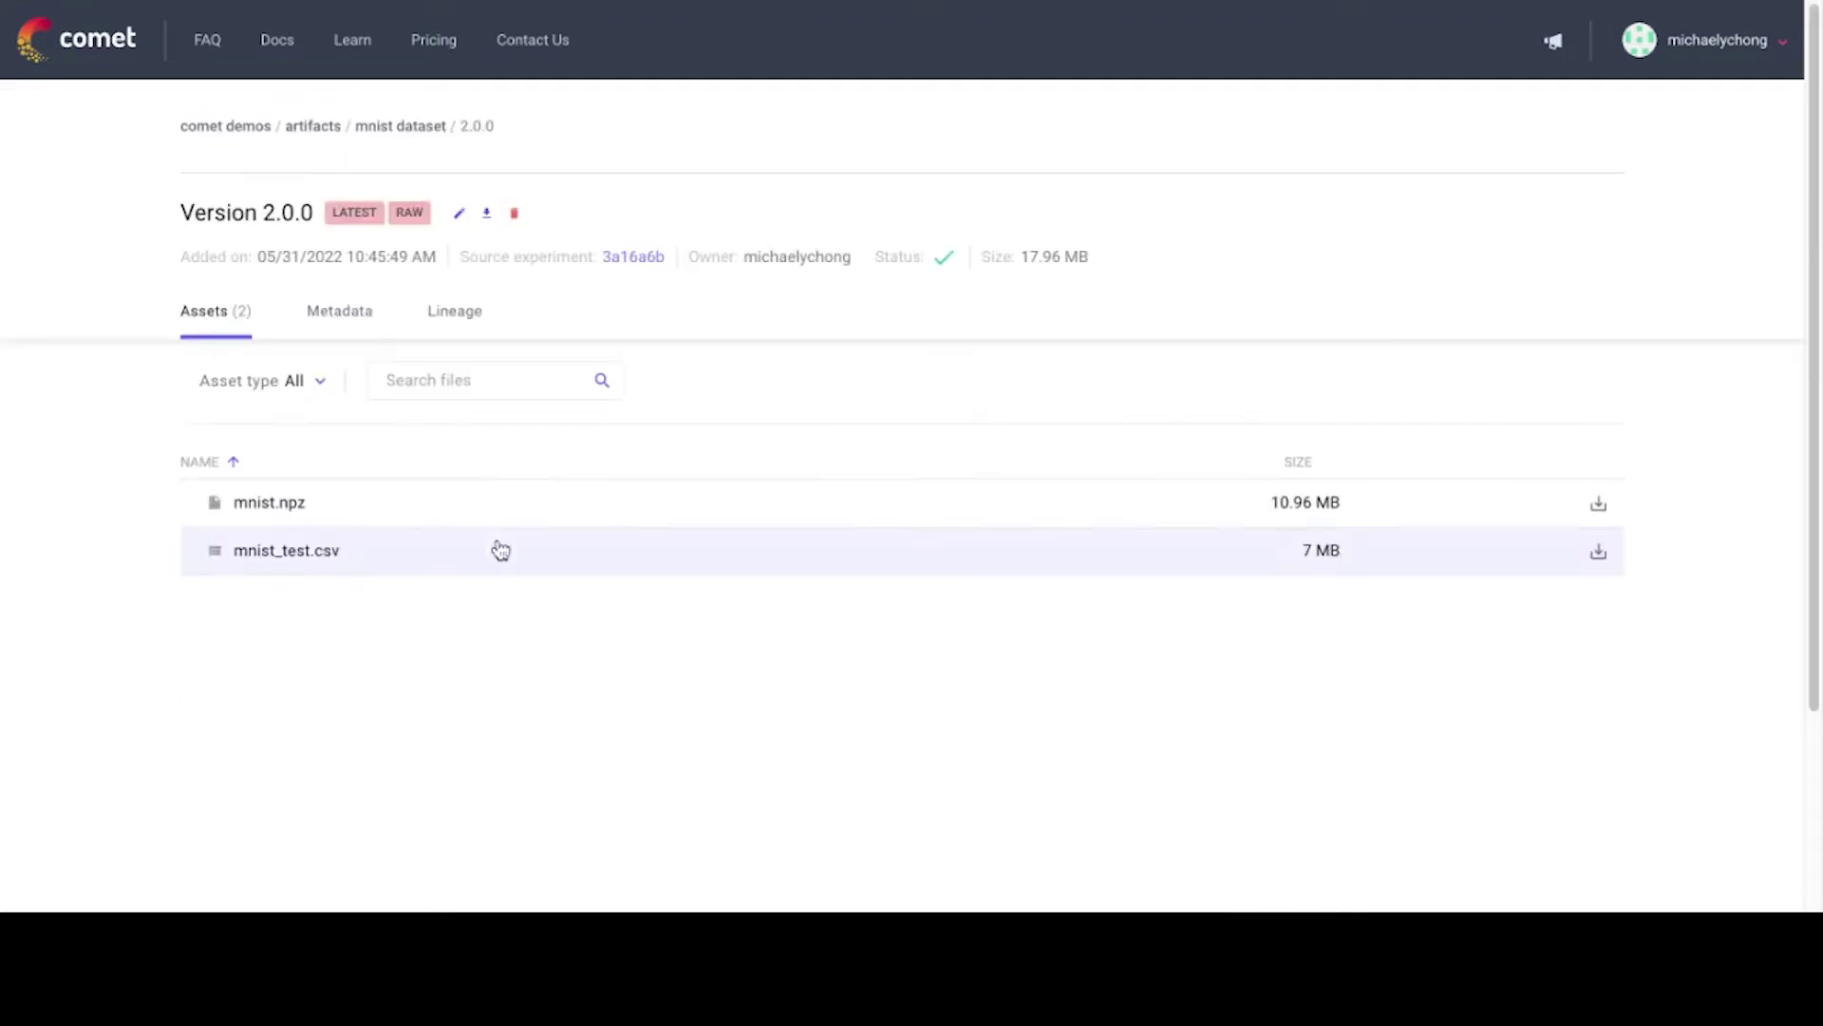
left_click(463, 337)
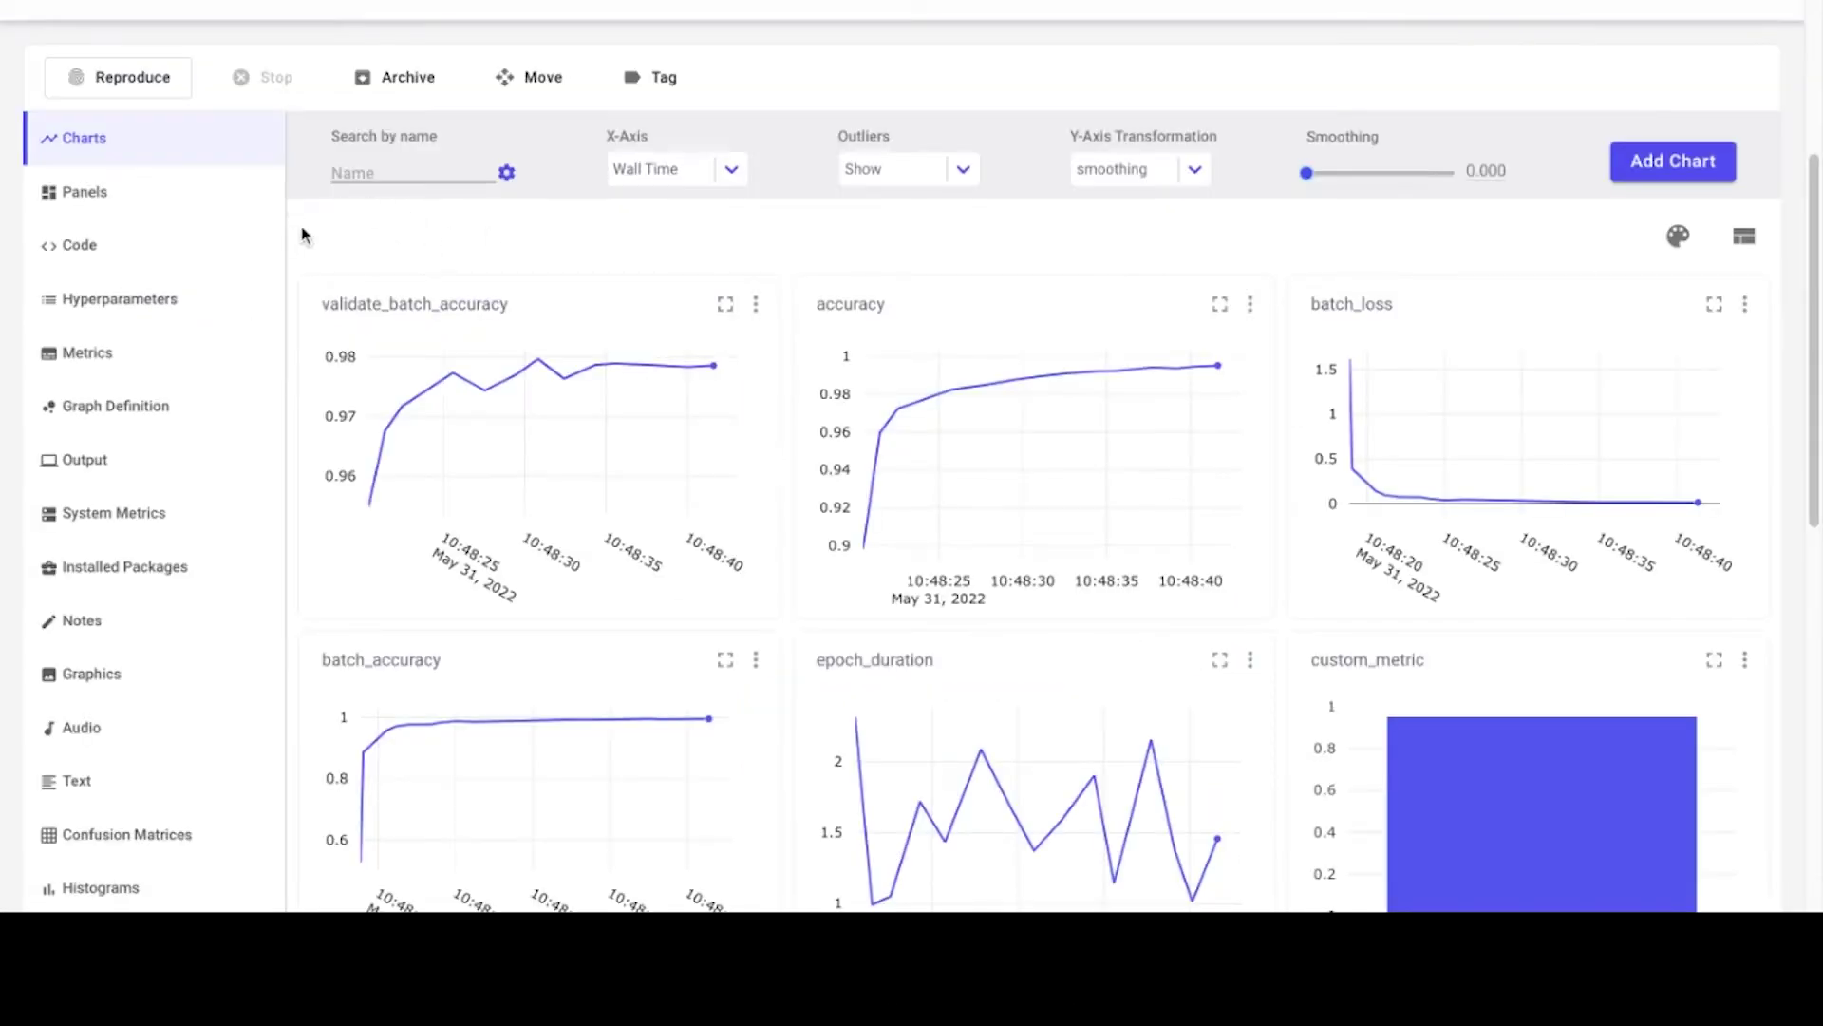
Step: Show the run's reproduce commands, then list mnist-vision's five experiments
left_click(123, 80)
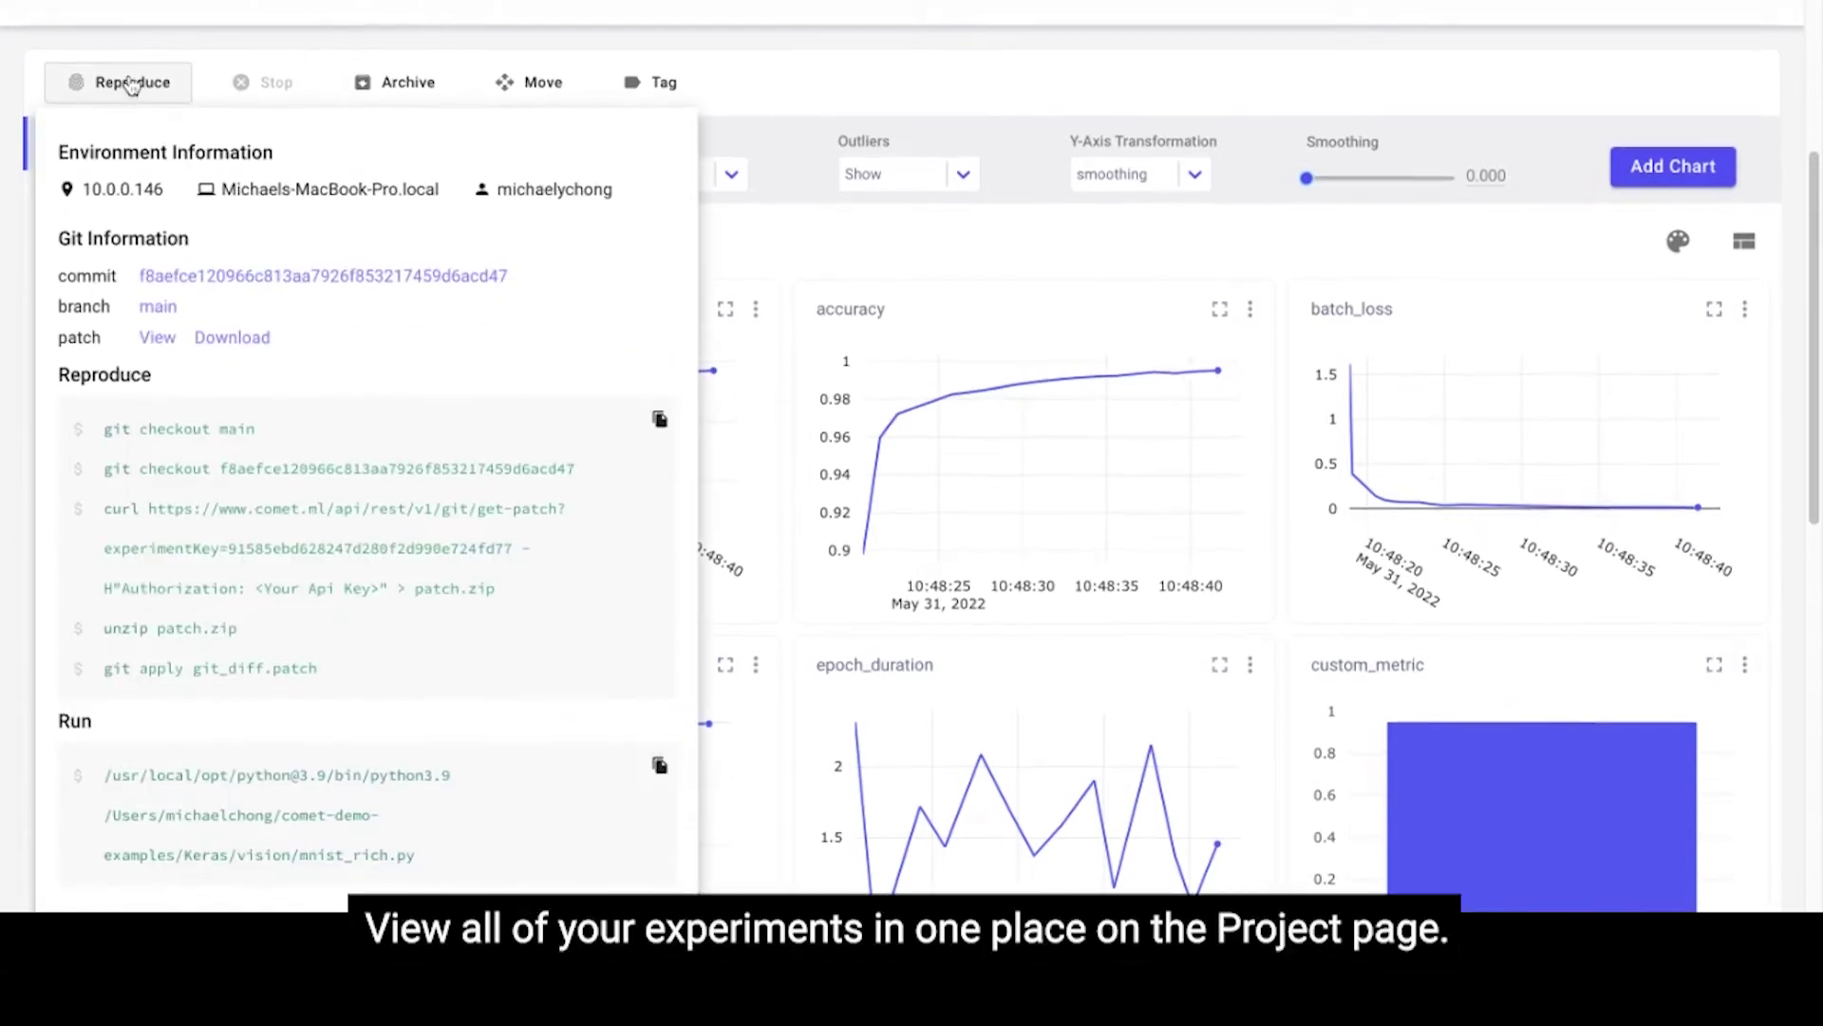
scroll(144, 88, "up", 4)
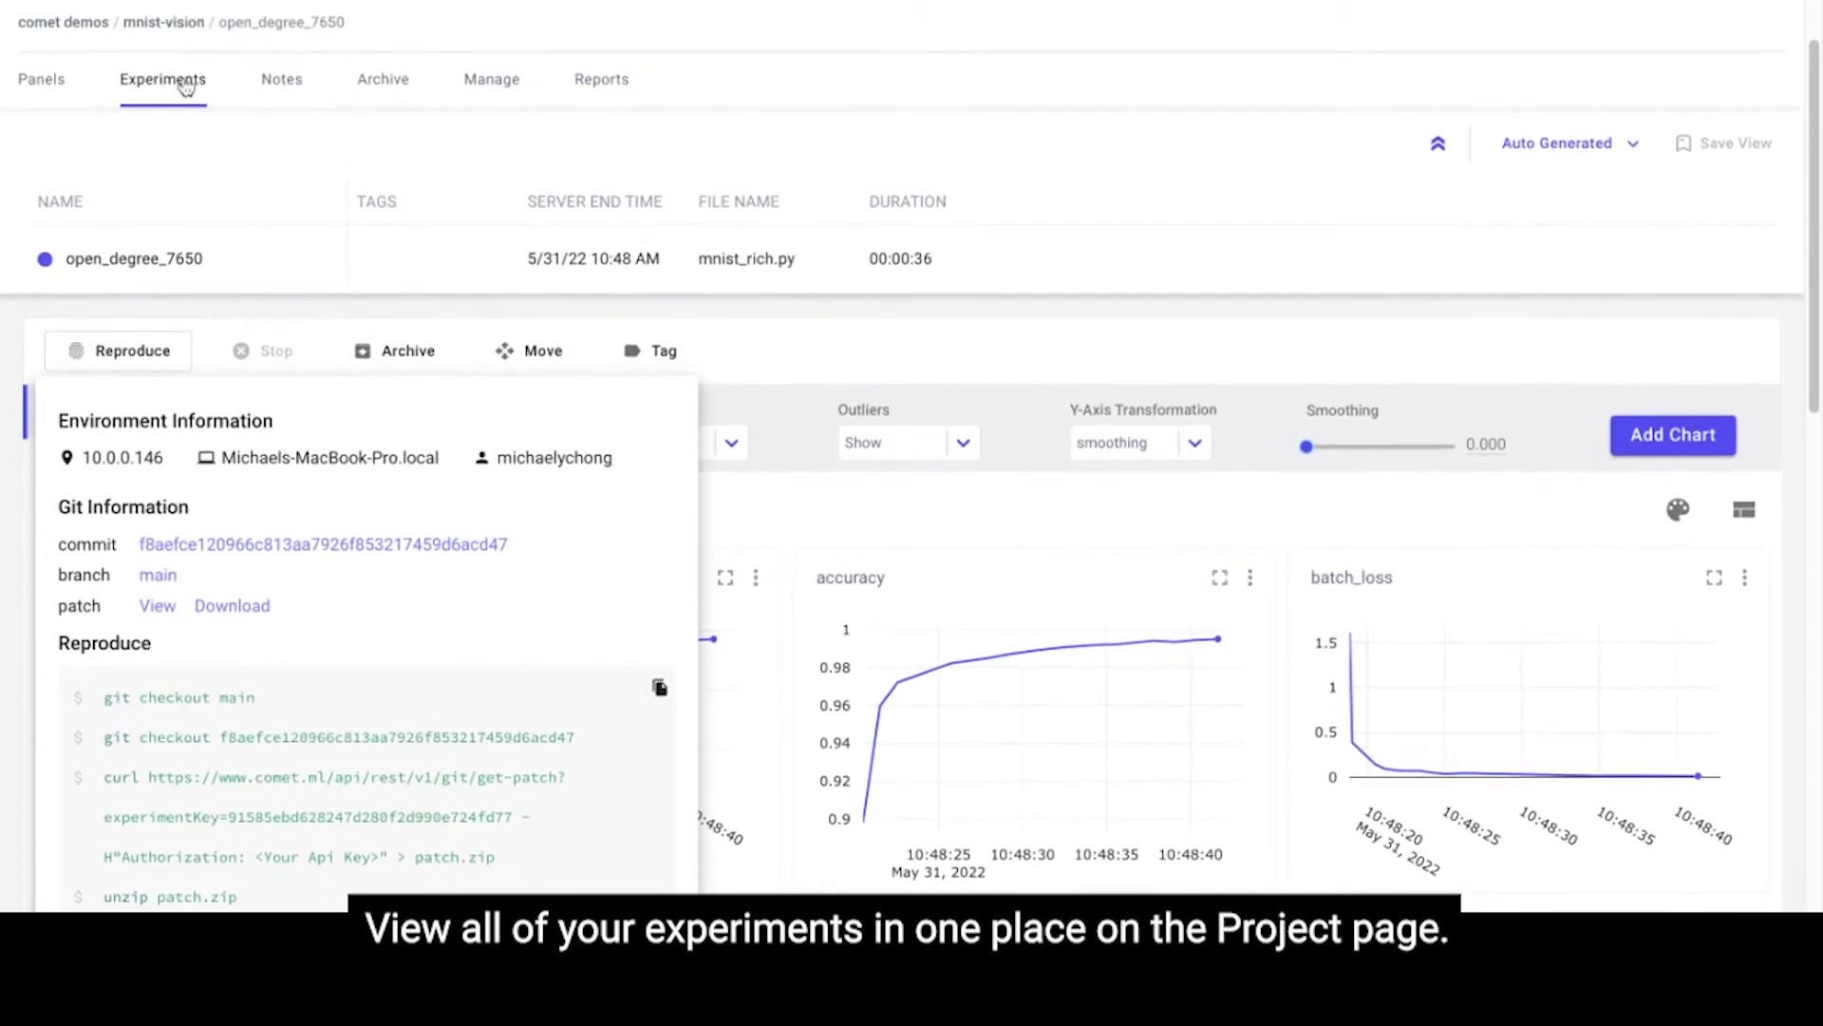
left_click(184, 87)
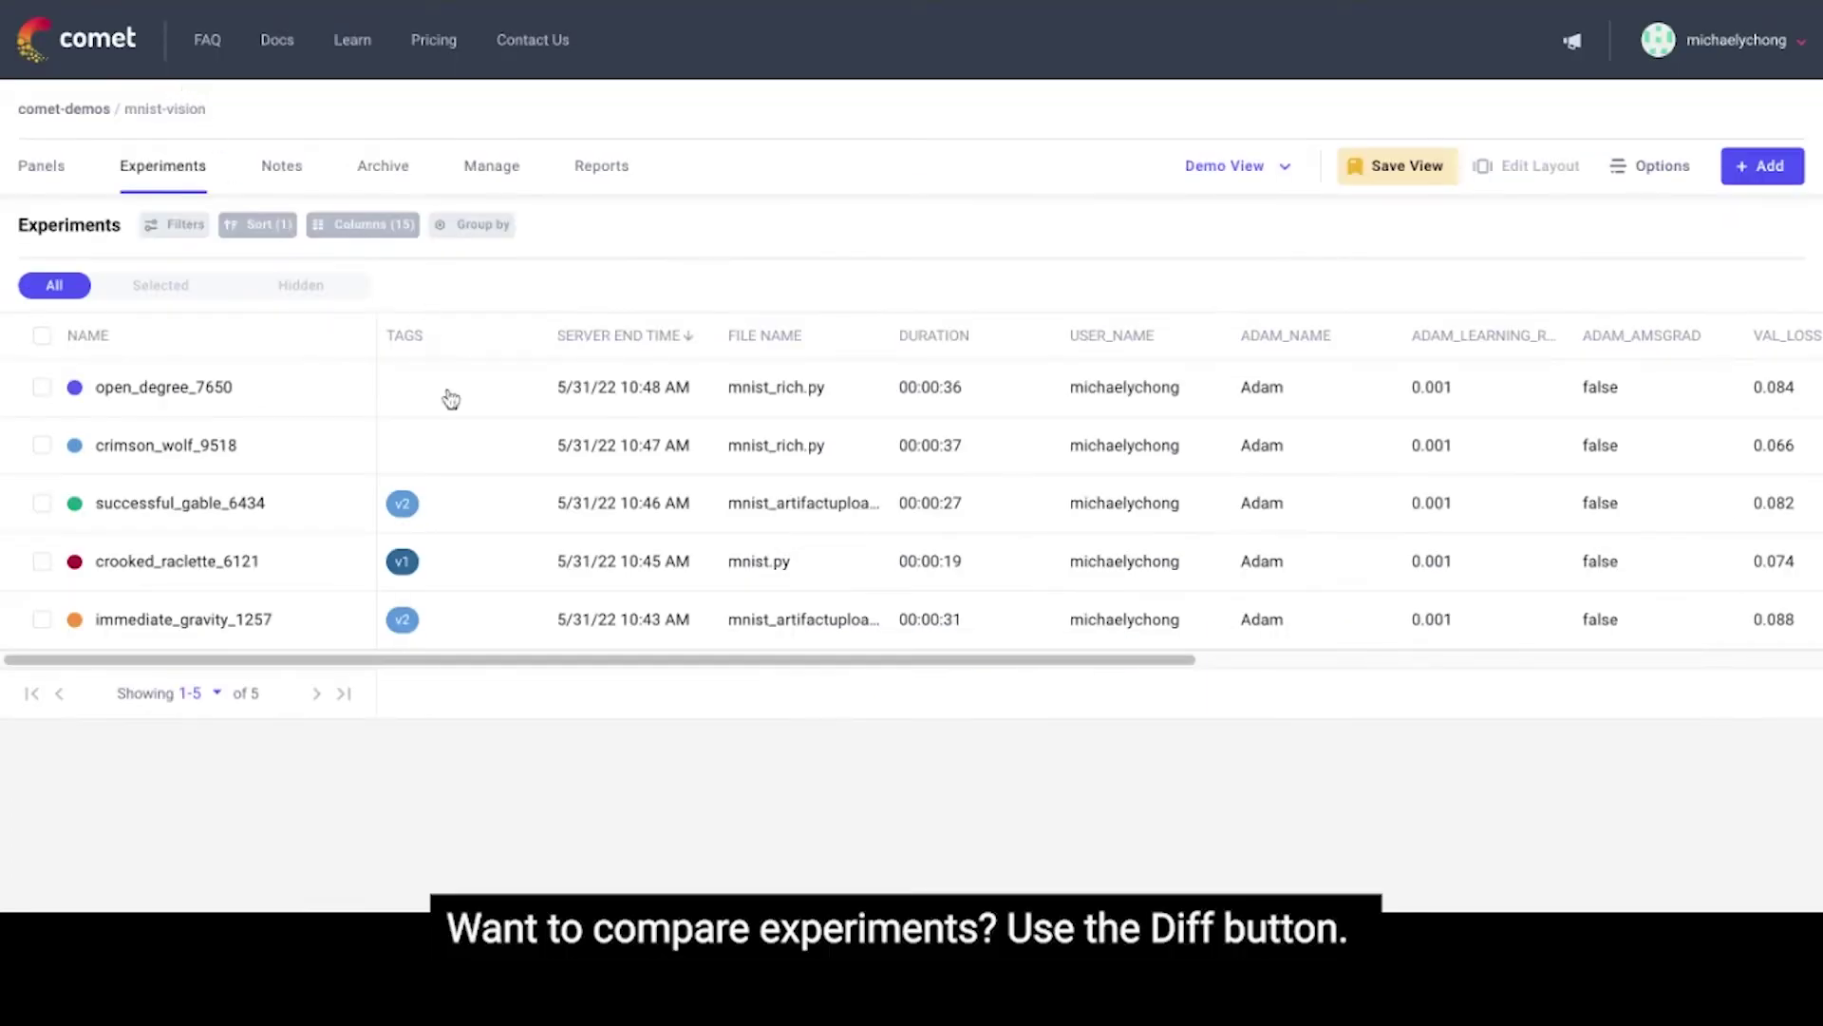
left_click(42, 388)
left_click(42, 562)
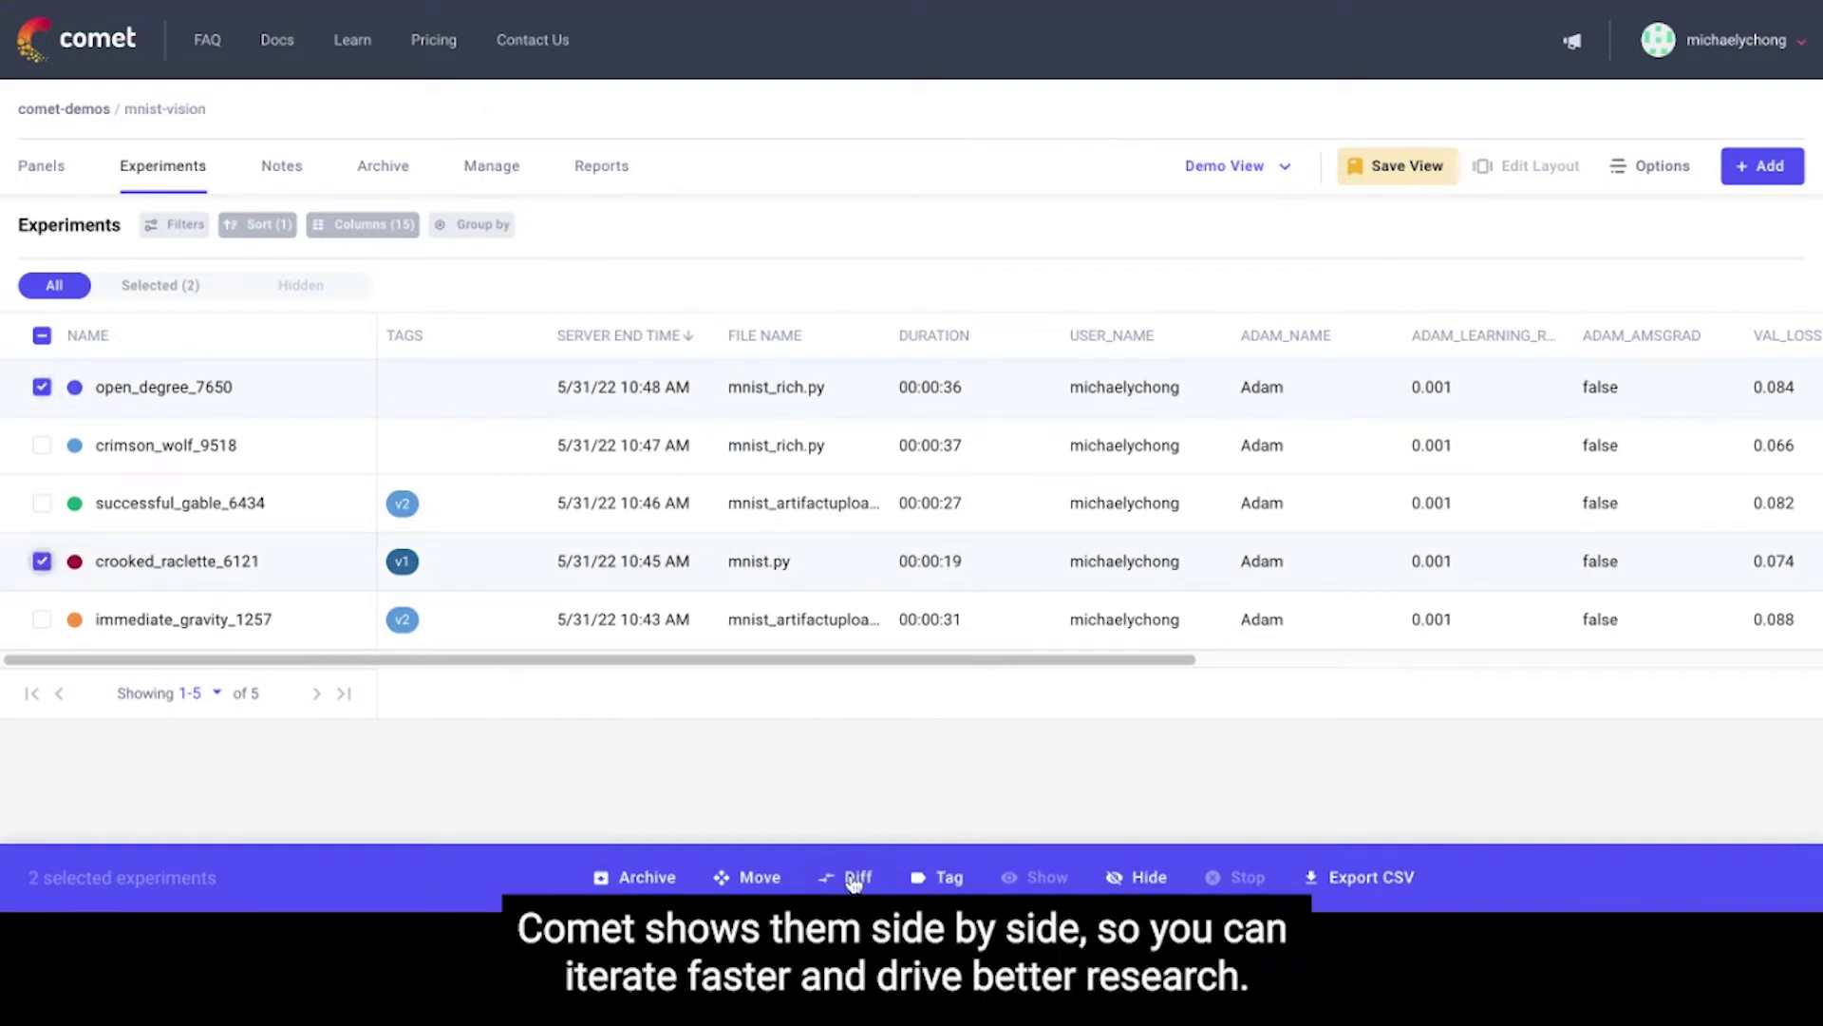
left_click(851, 874)
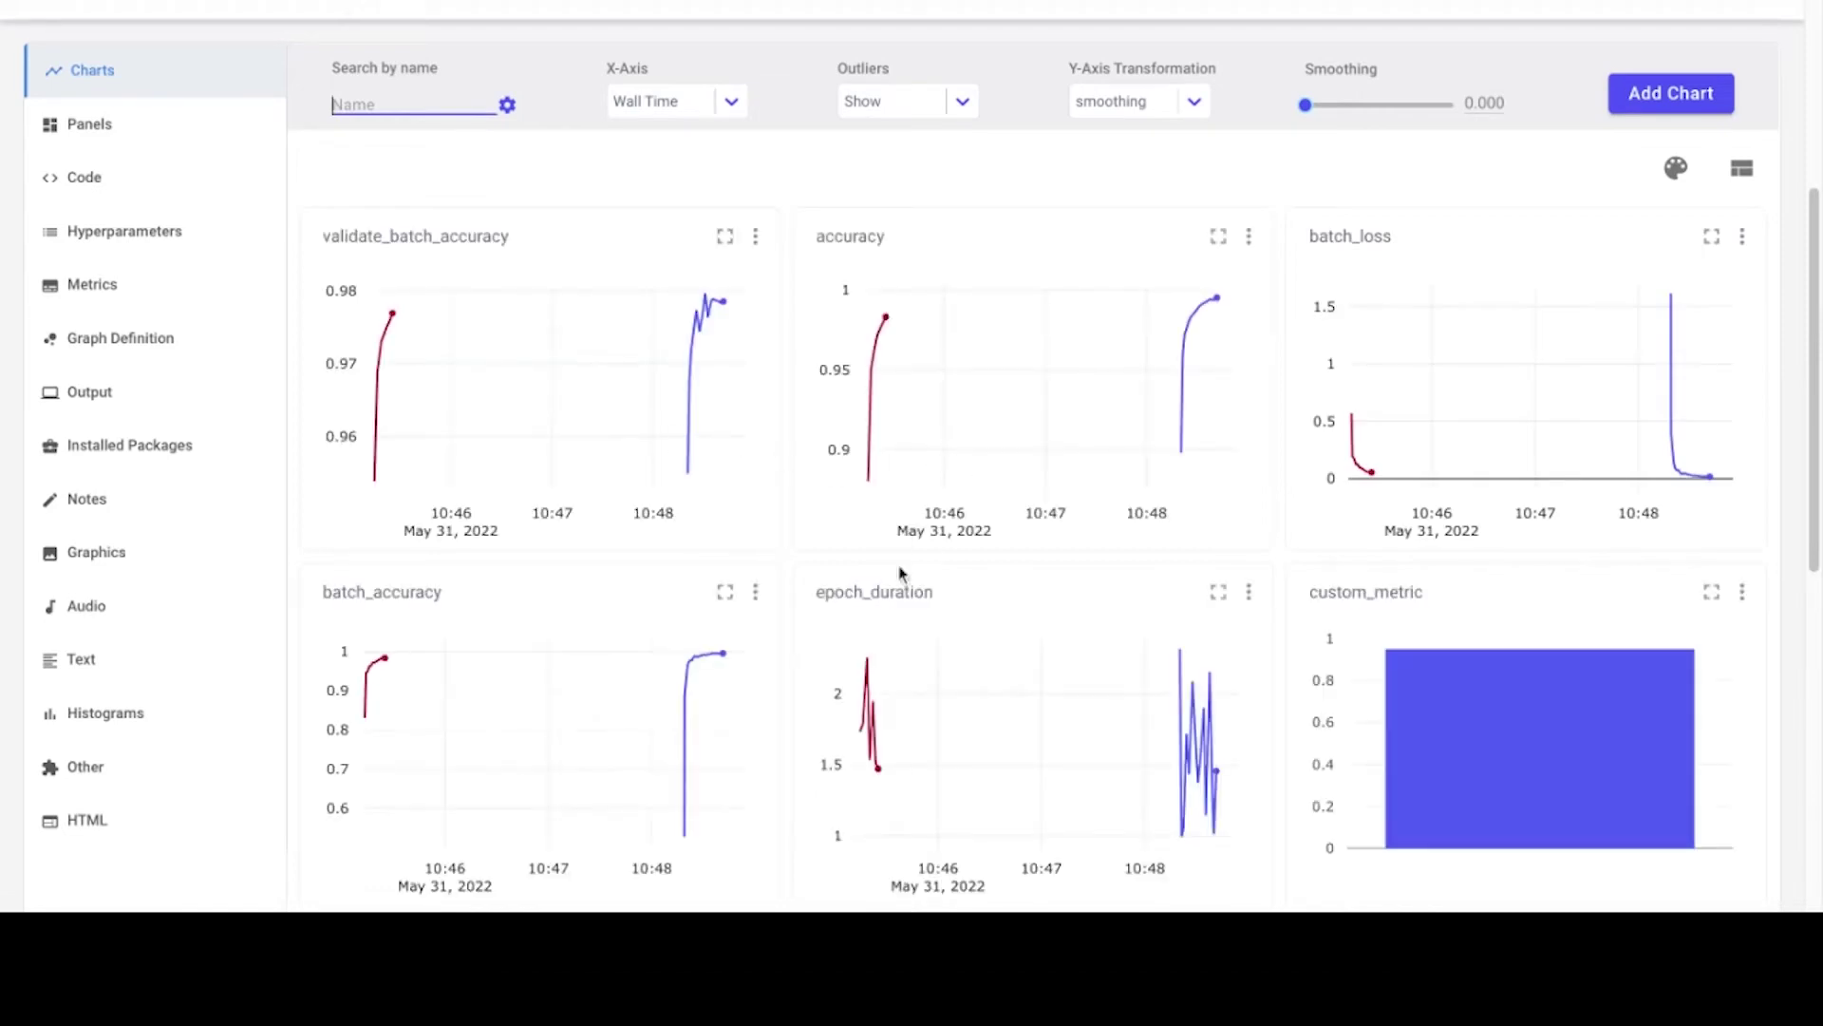
scroll(399, 314, "up", 3)
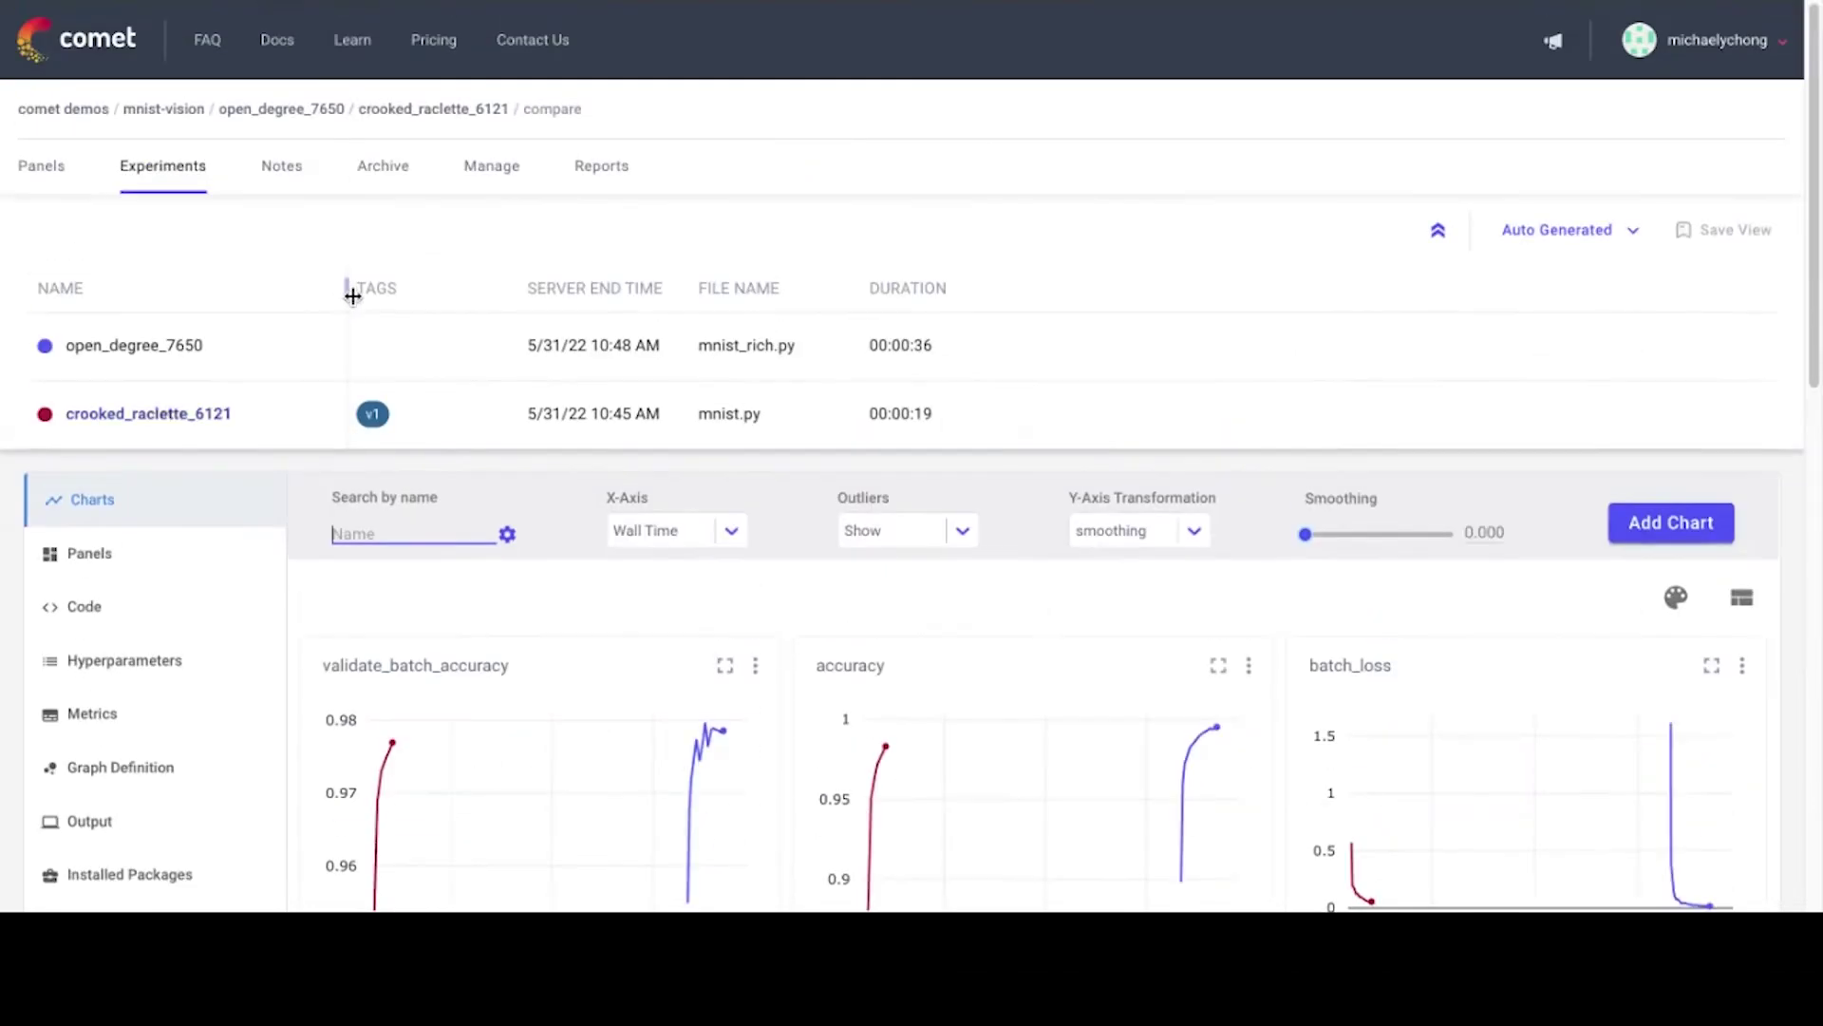
Step: Review the mnist-vision Panels tab and browse, then close, the New Panel catalogue
left_click(44, 168)
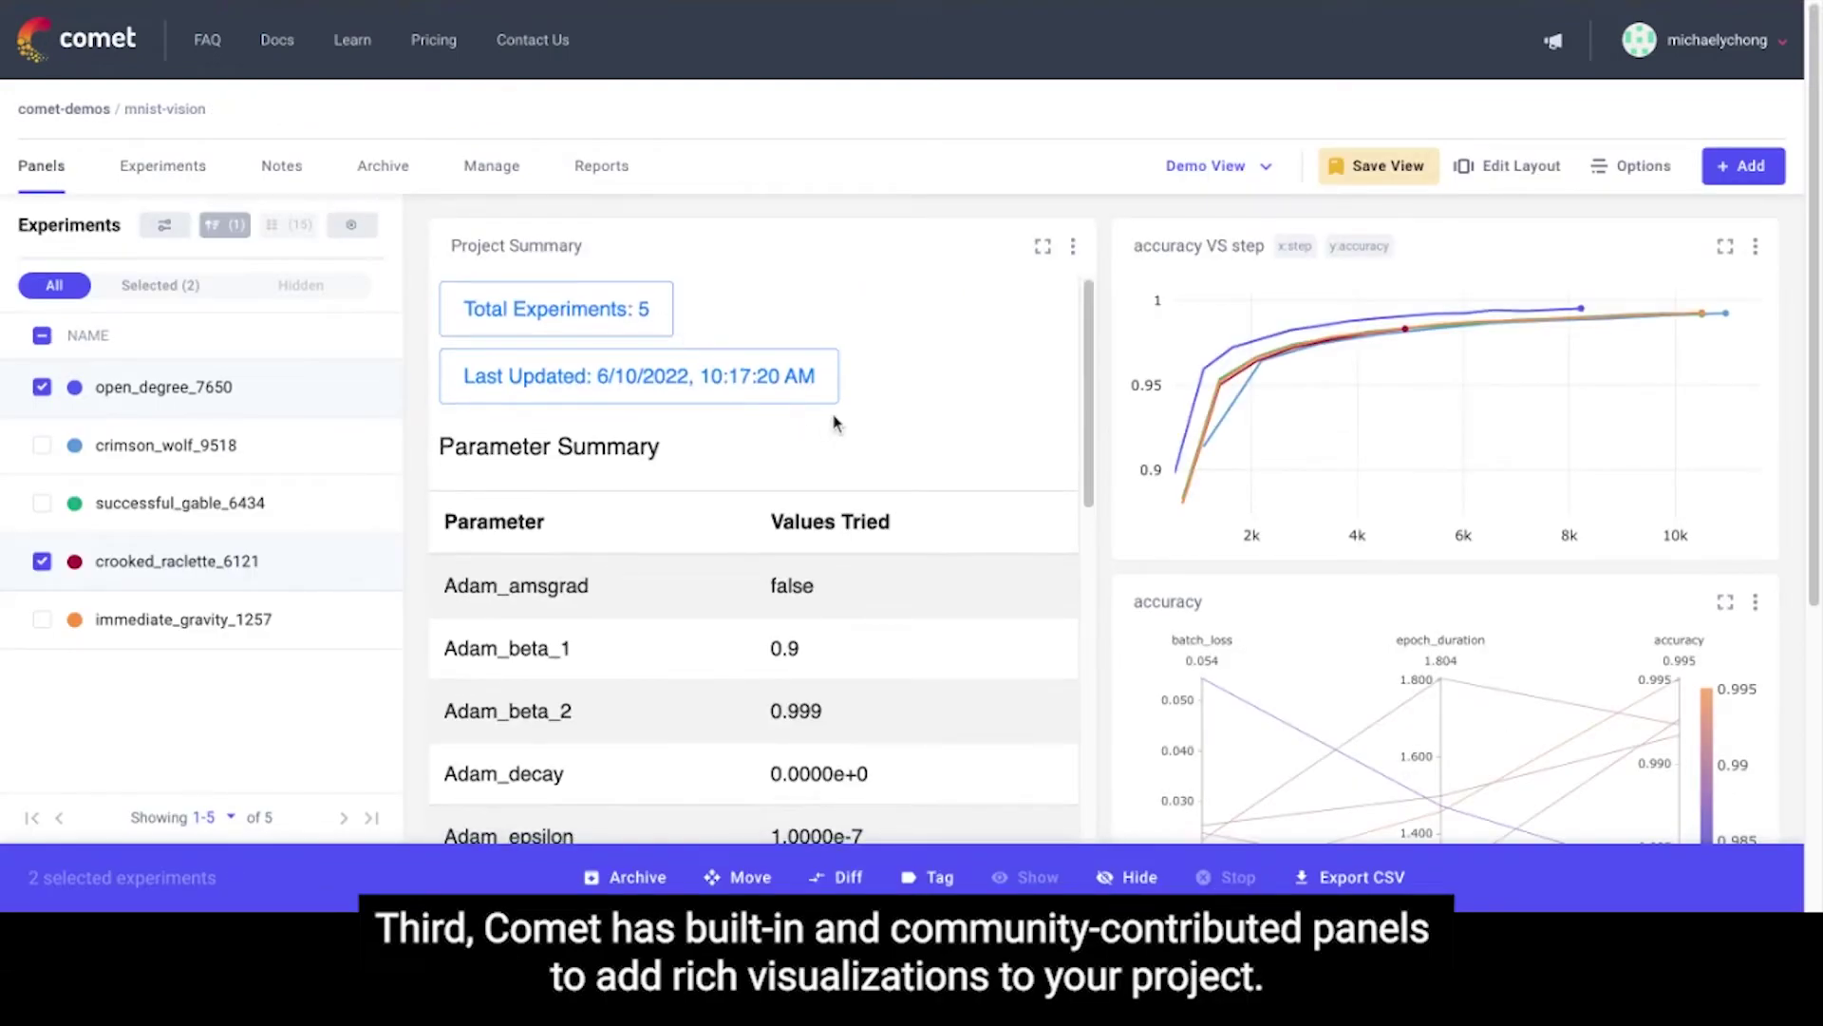
scroll(834, 423, "down", 1)
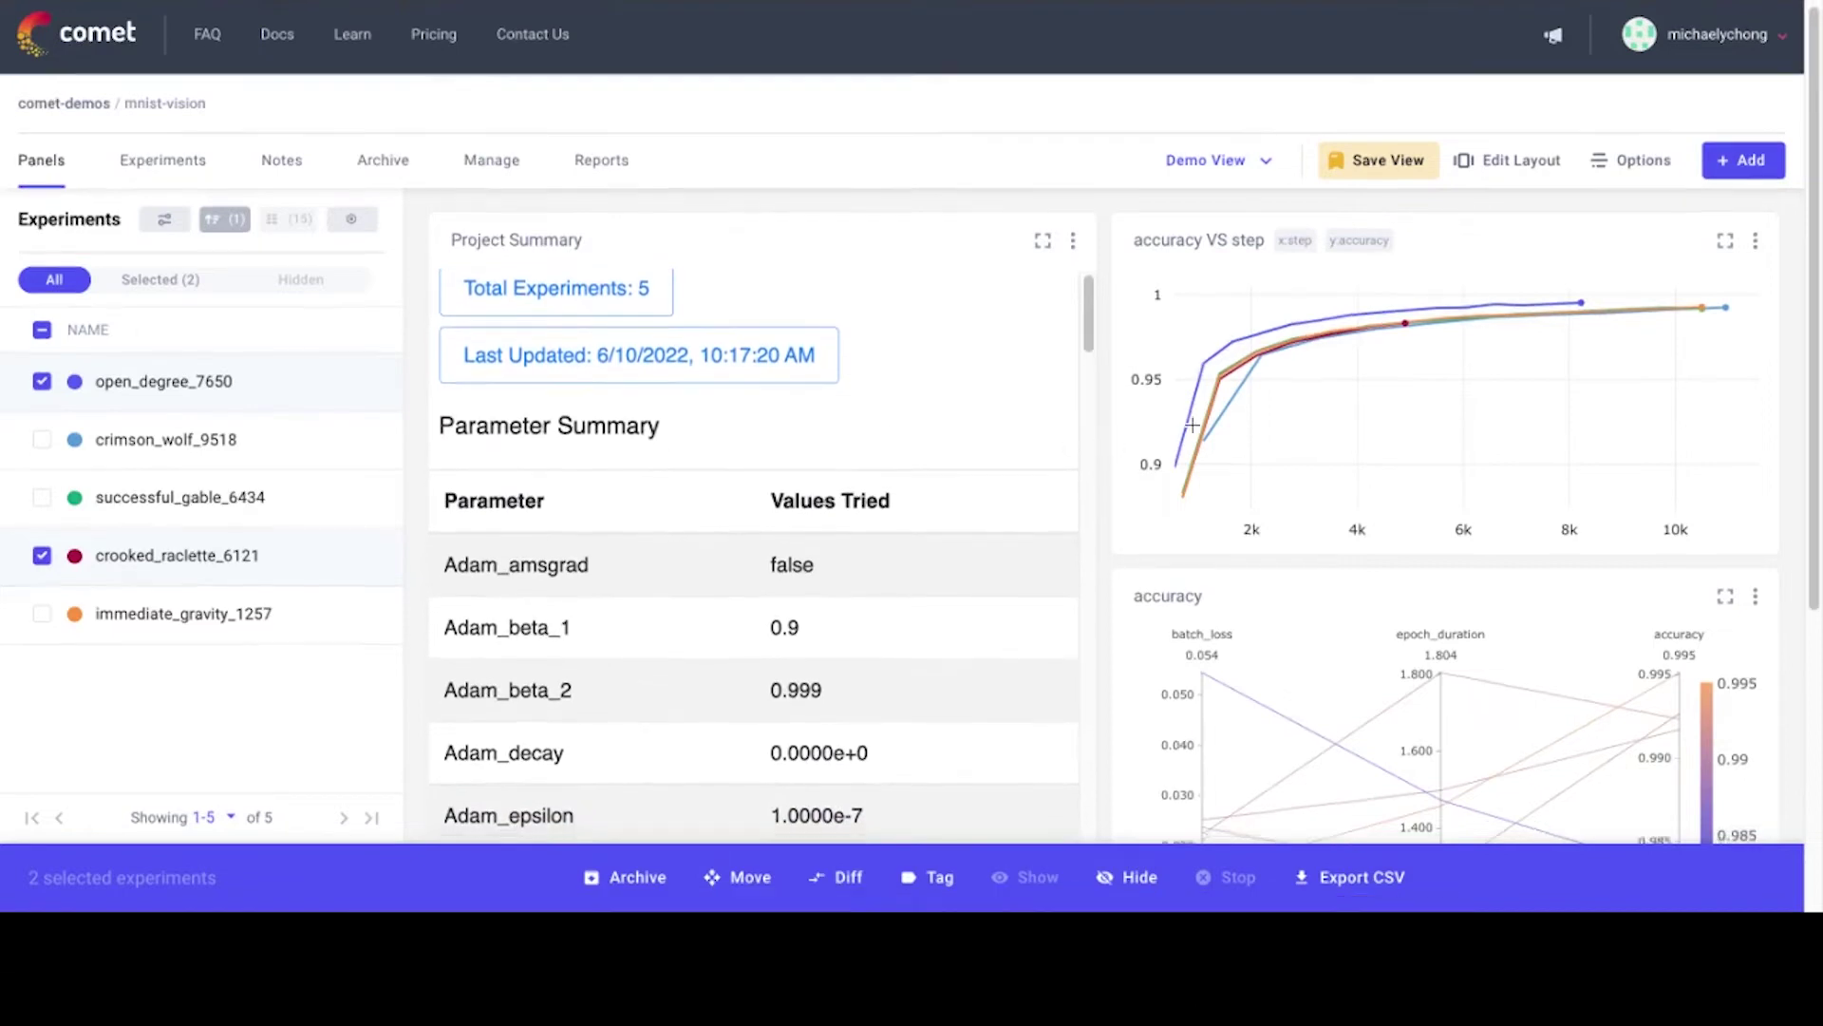
scroll(1191, 423, "down", 1)
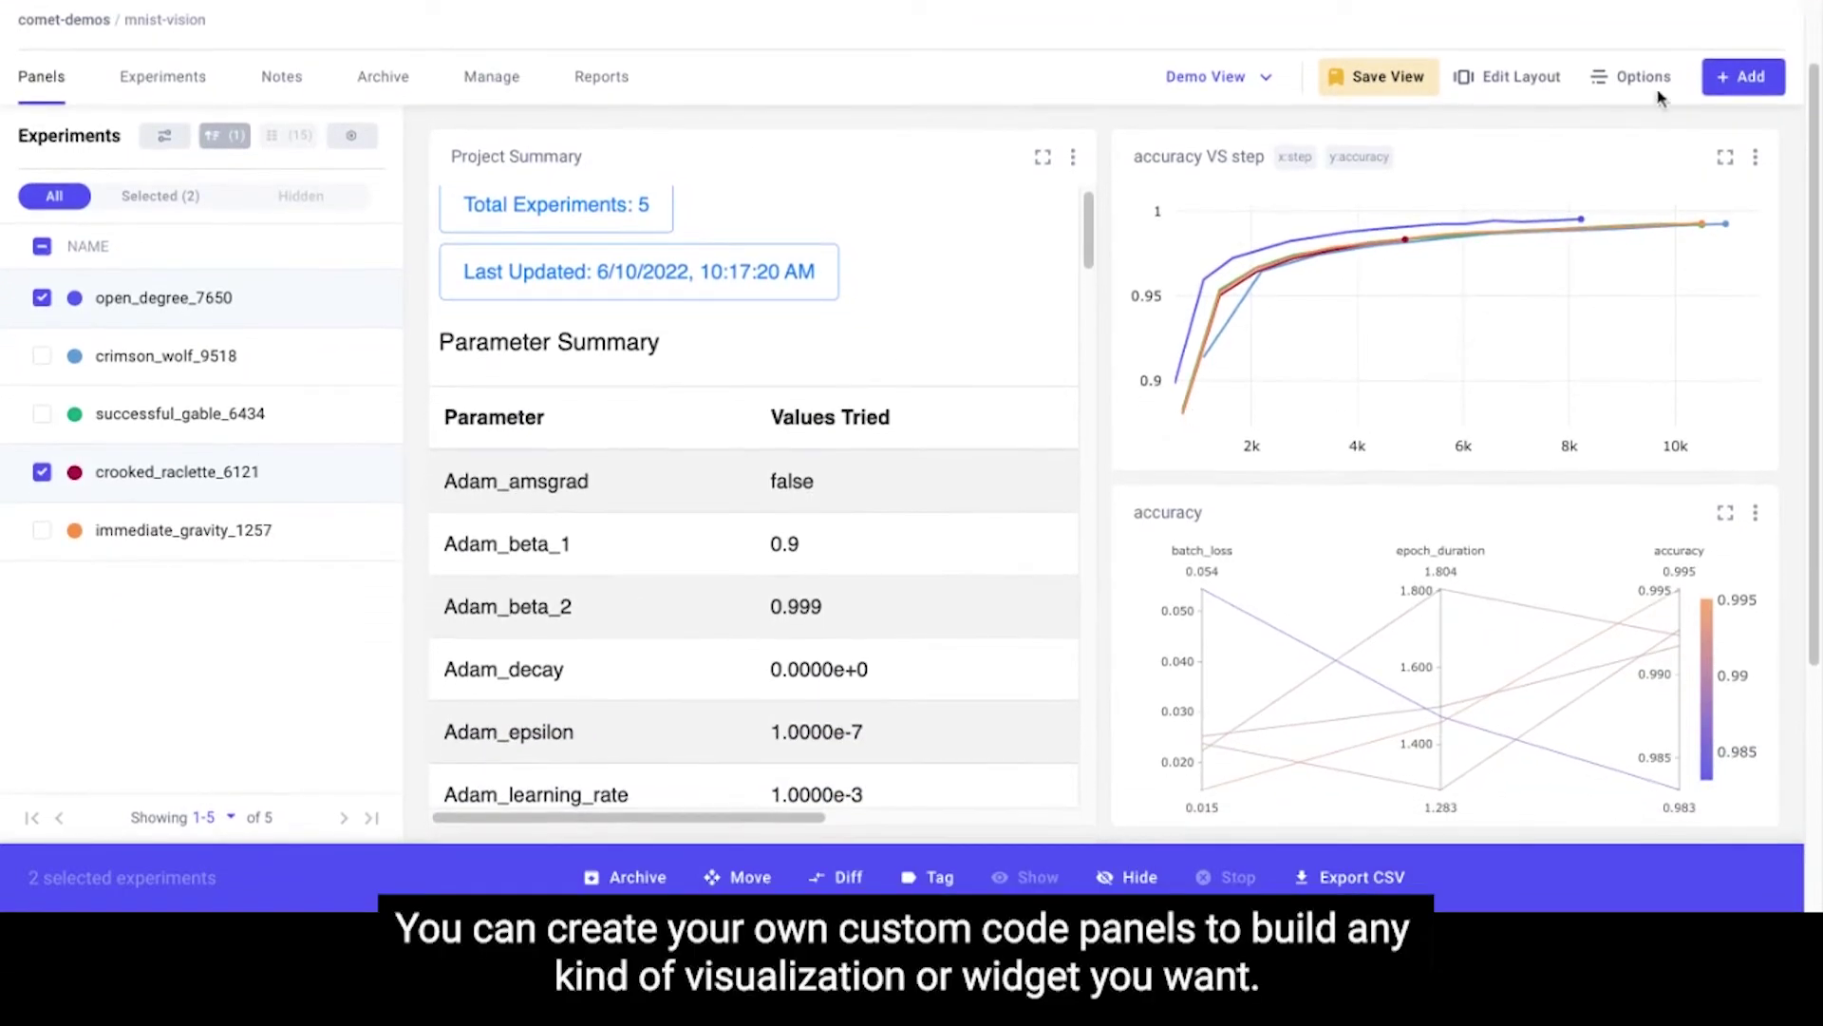
left_click(1749, 86)
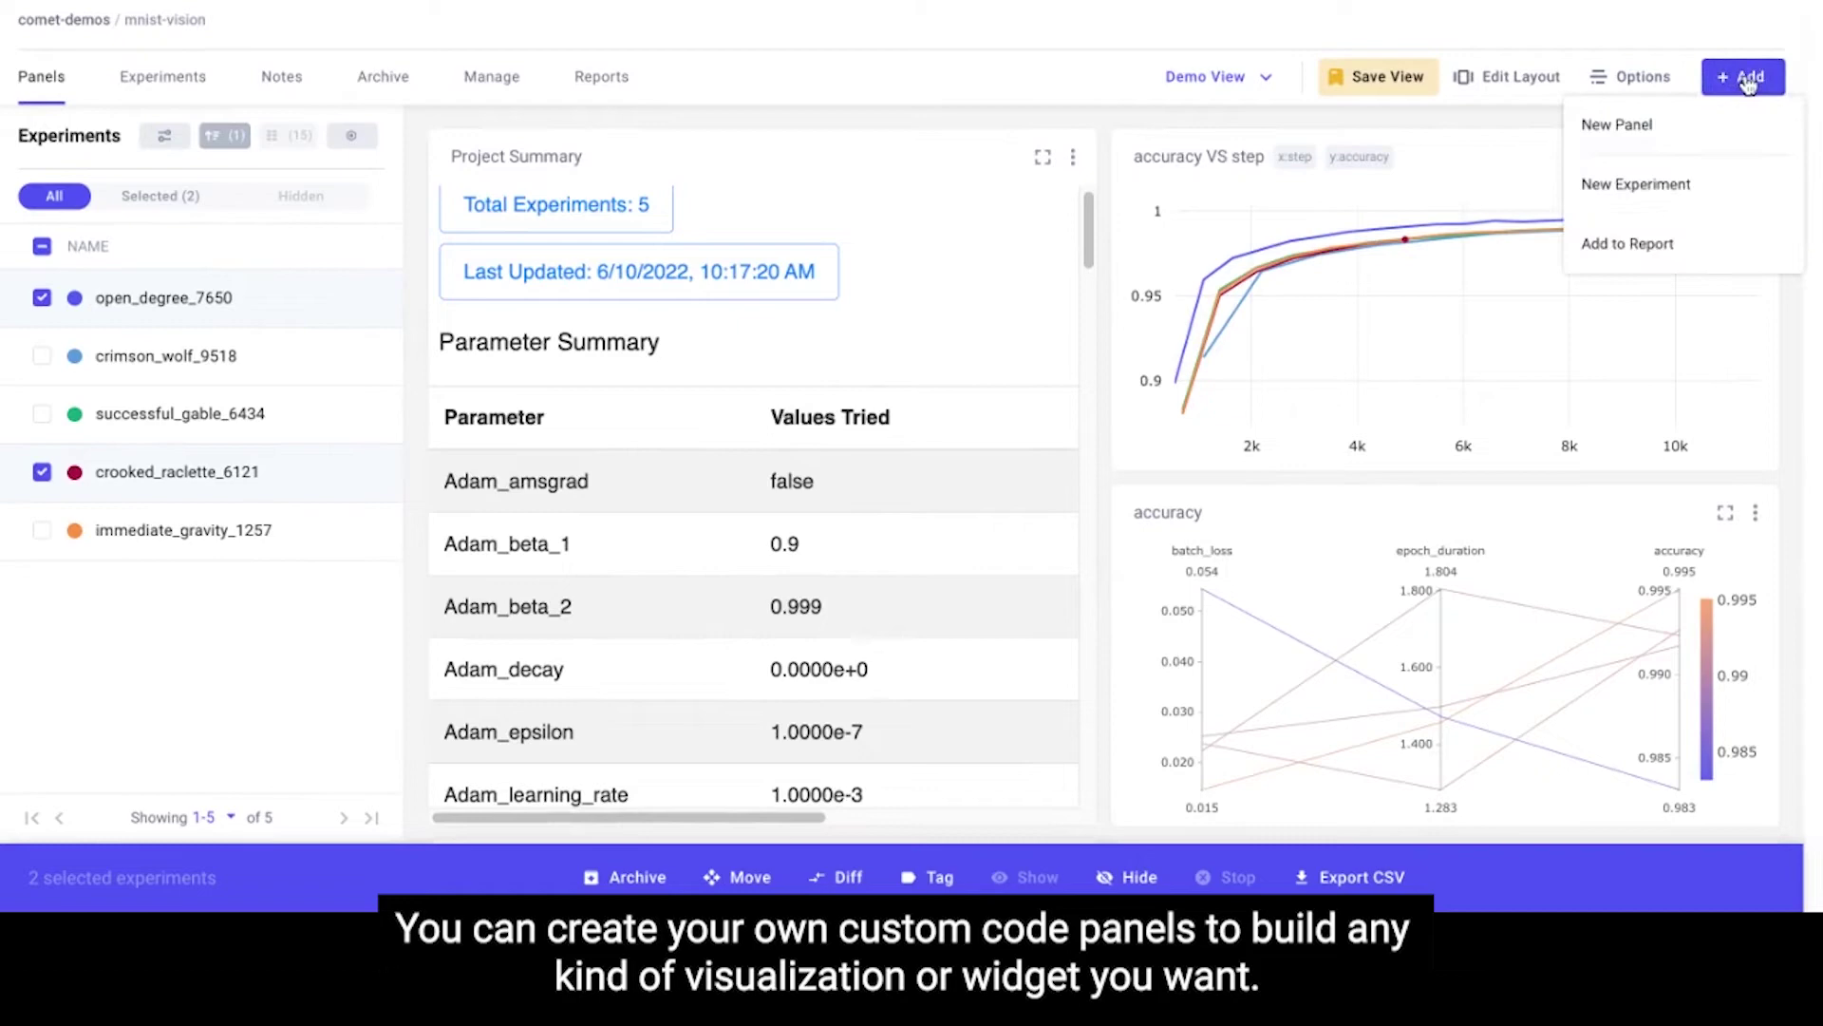
left_click(1617, 125)
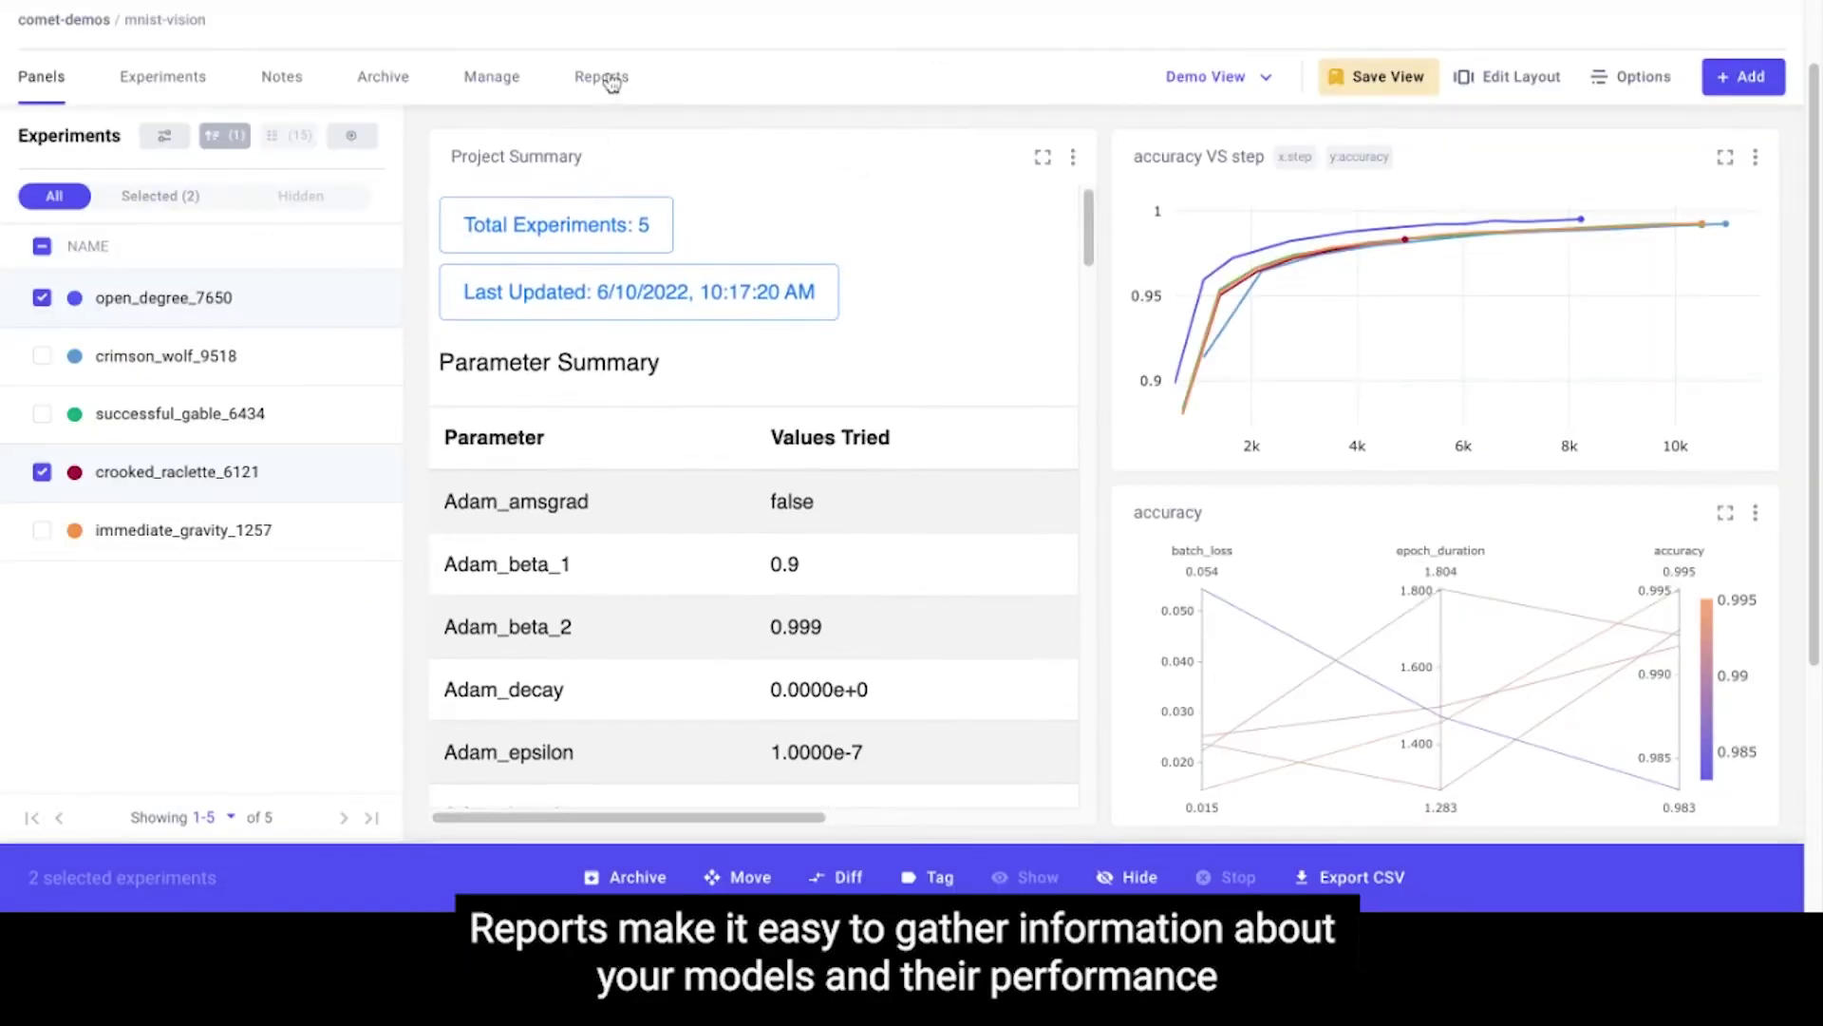
left_click(608, 81)
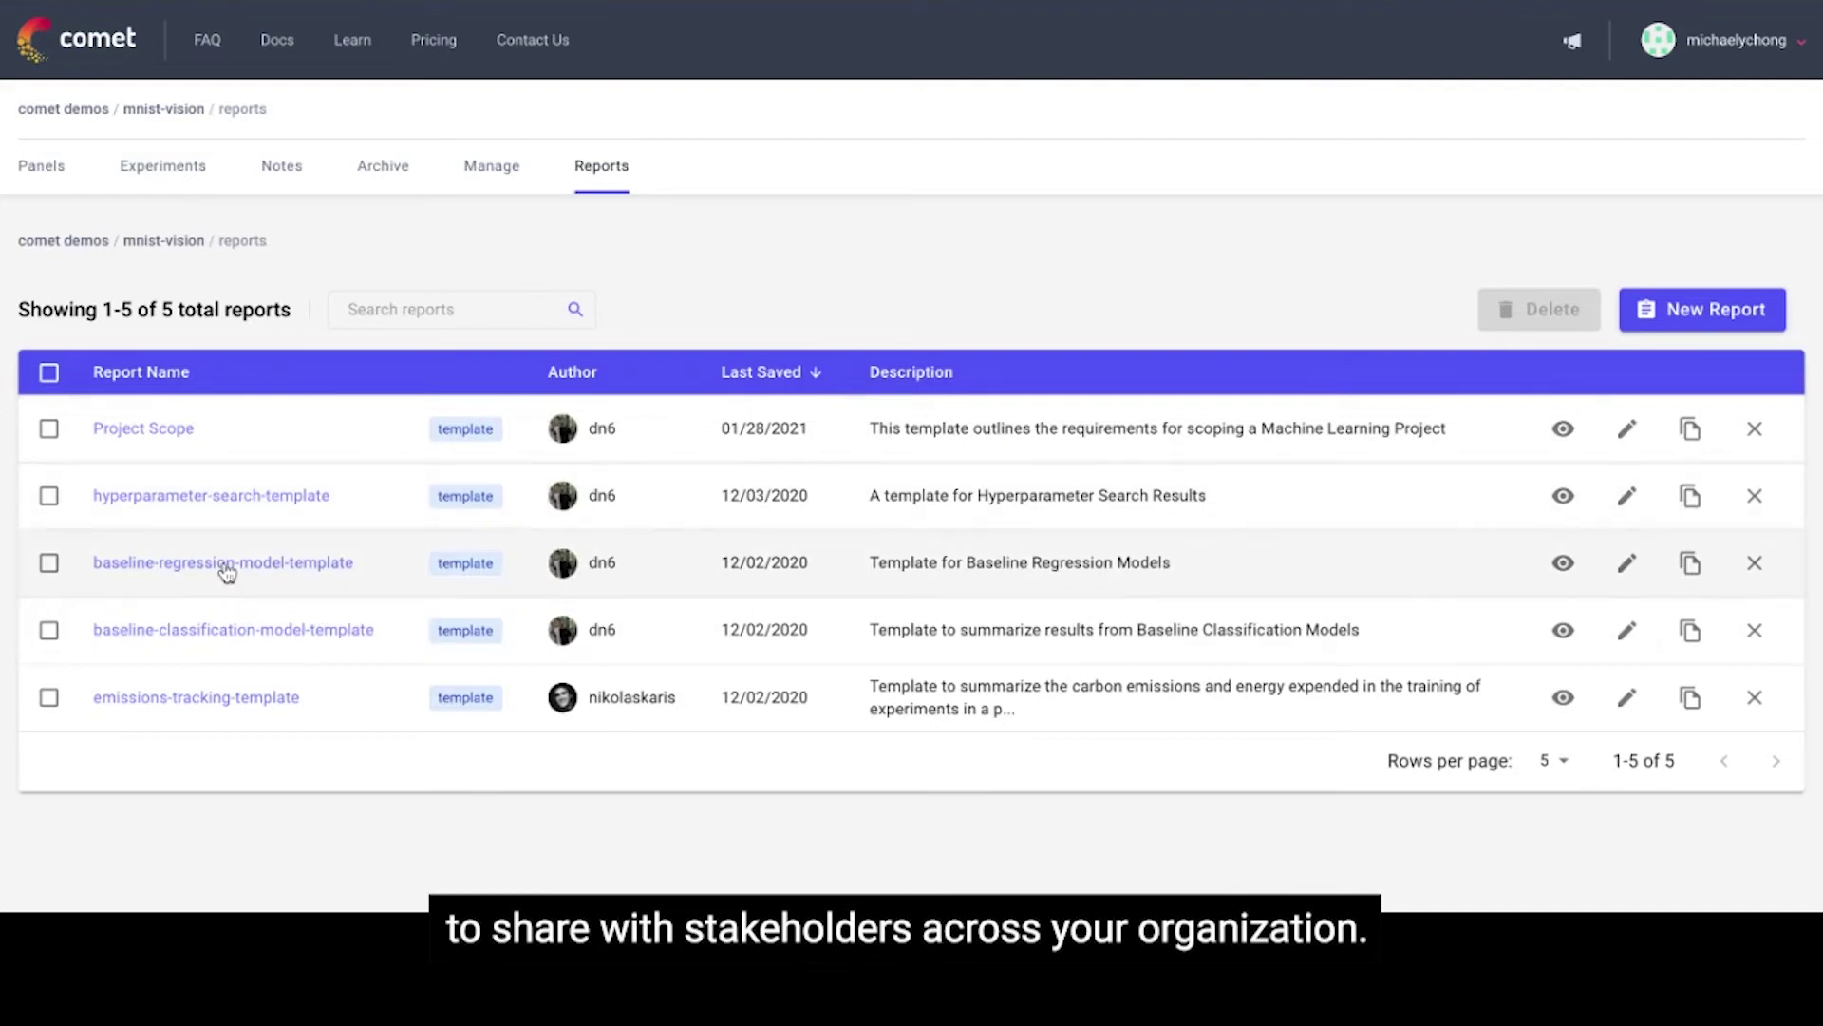
Step: Open the baseline-regression-model-template report to read its objective and requirements
left_click(226, 574)
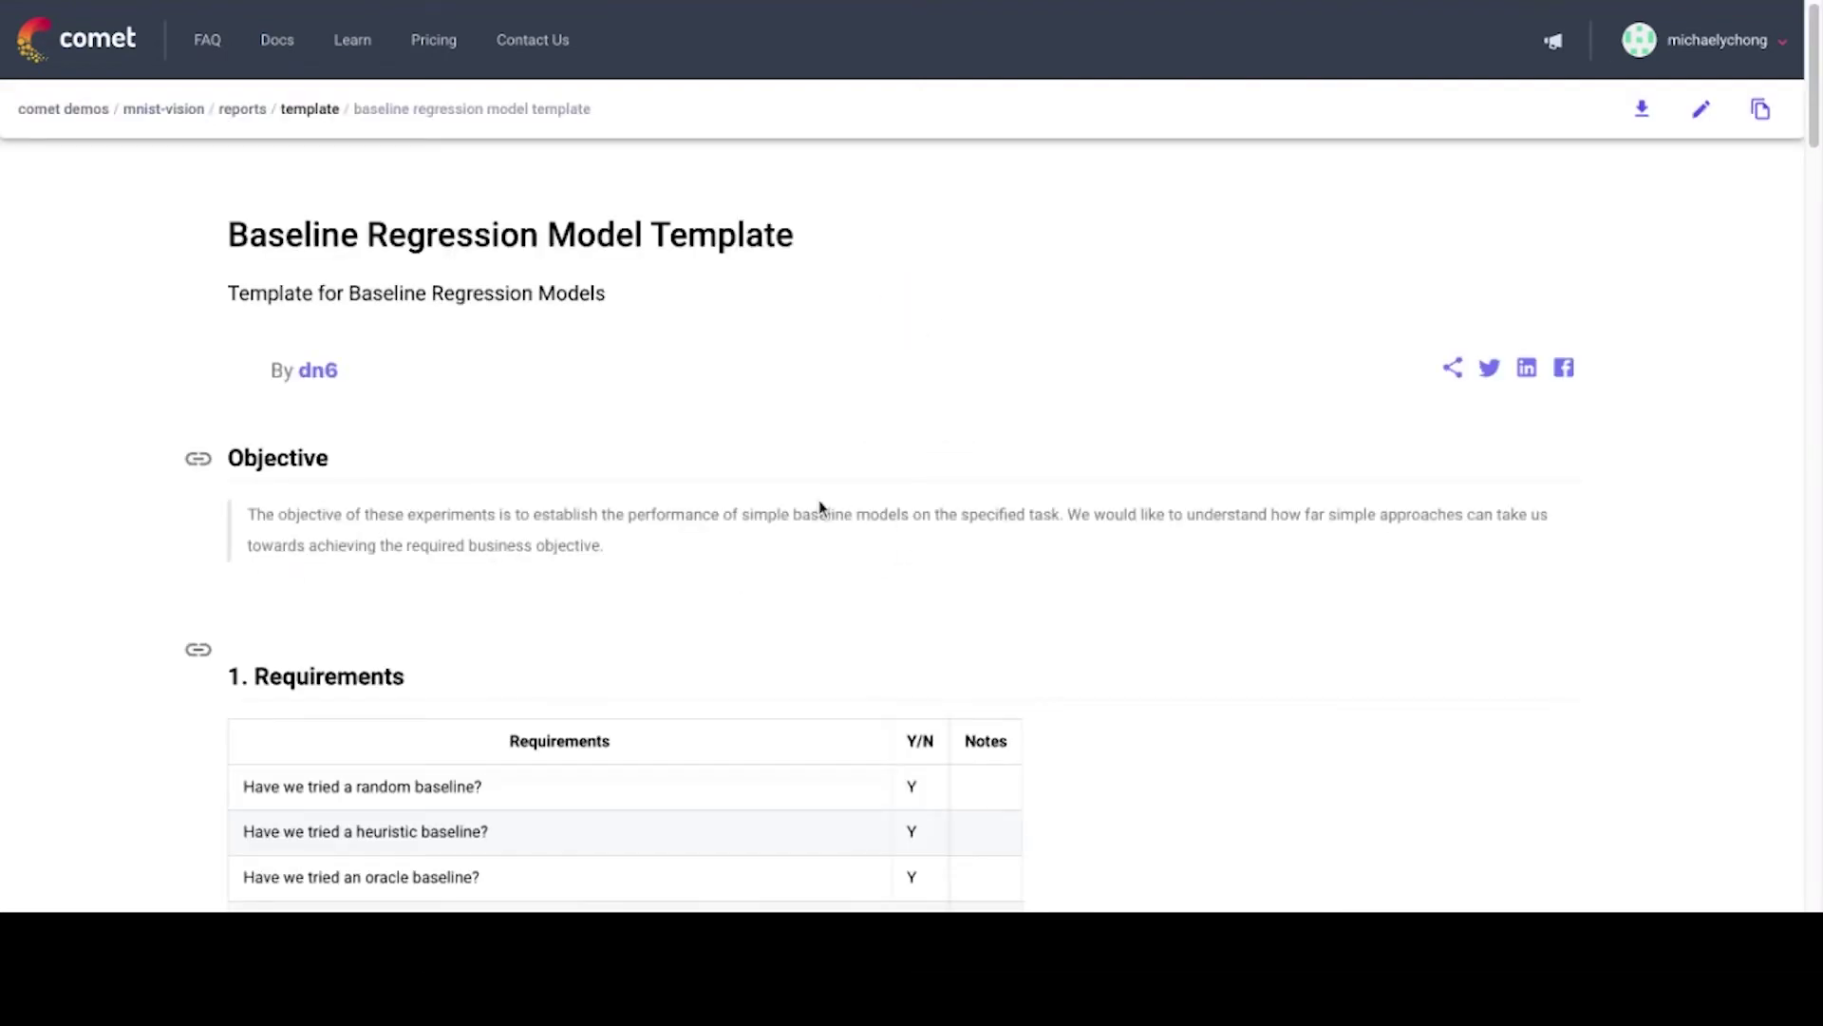
scroll(833, 513, "down", 3)
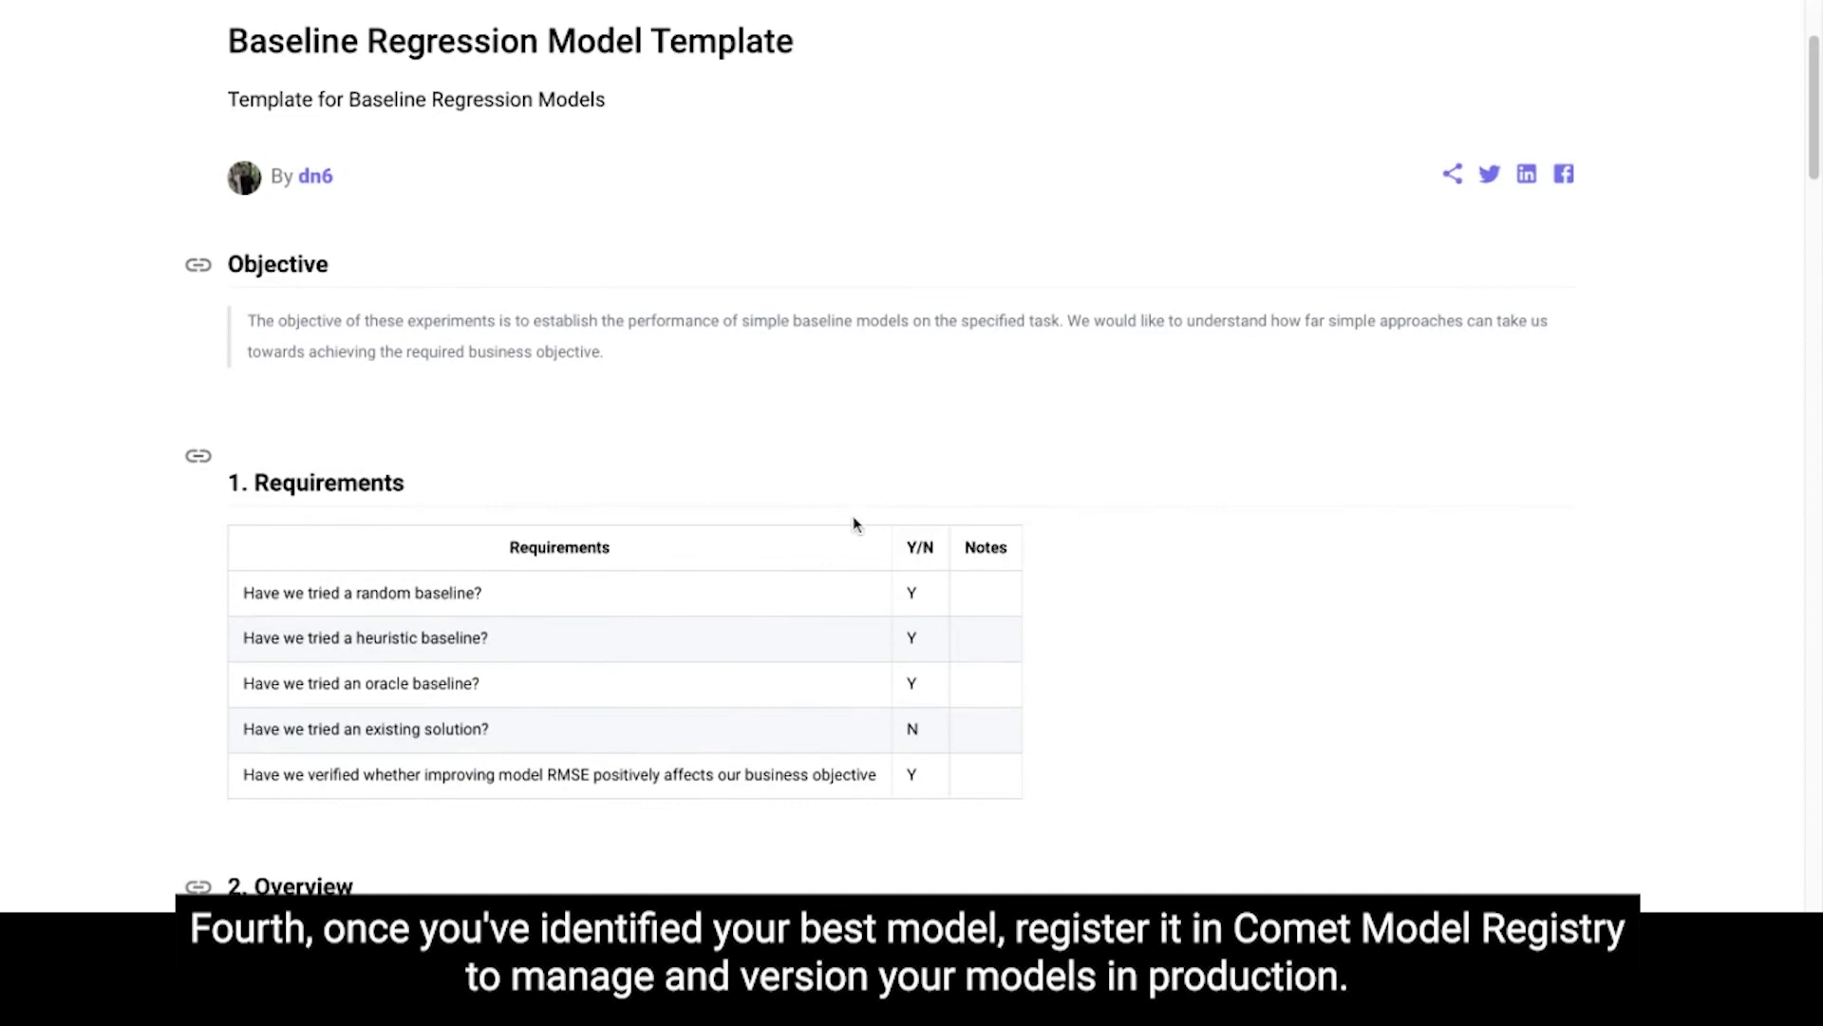
scroll(566, 285, "up", 3)
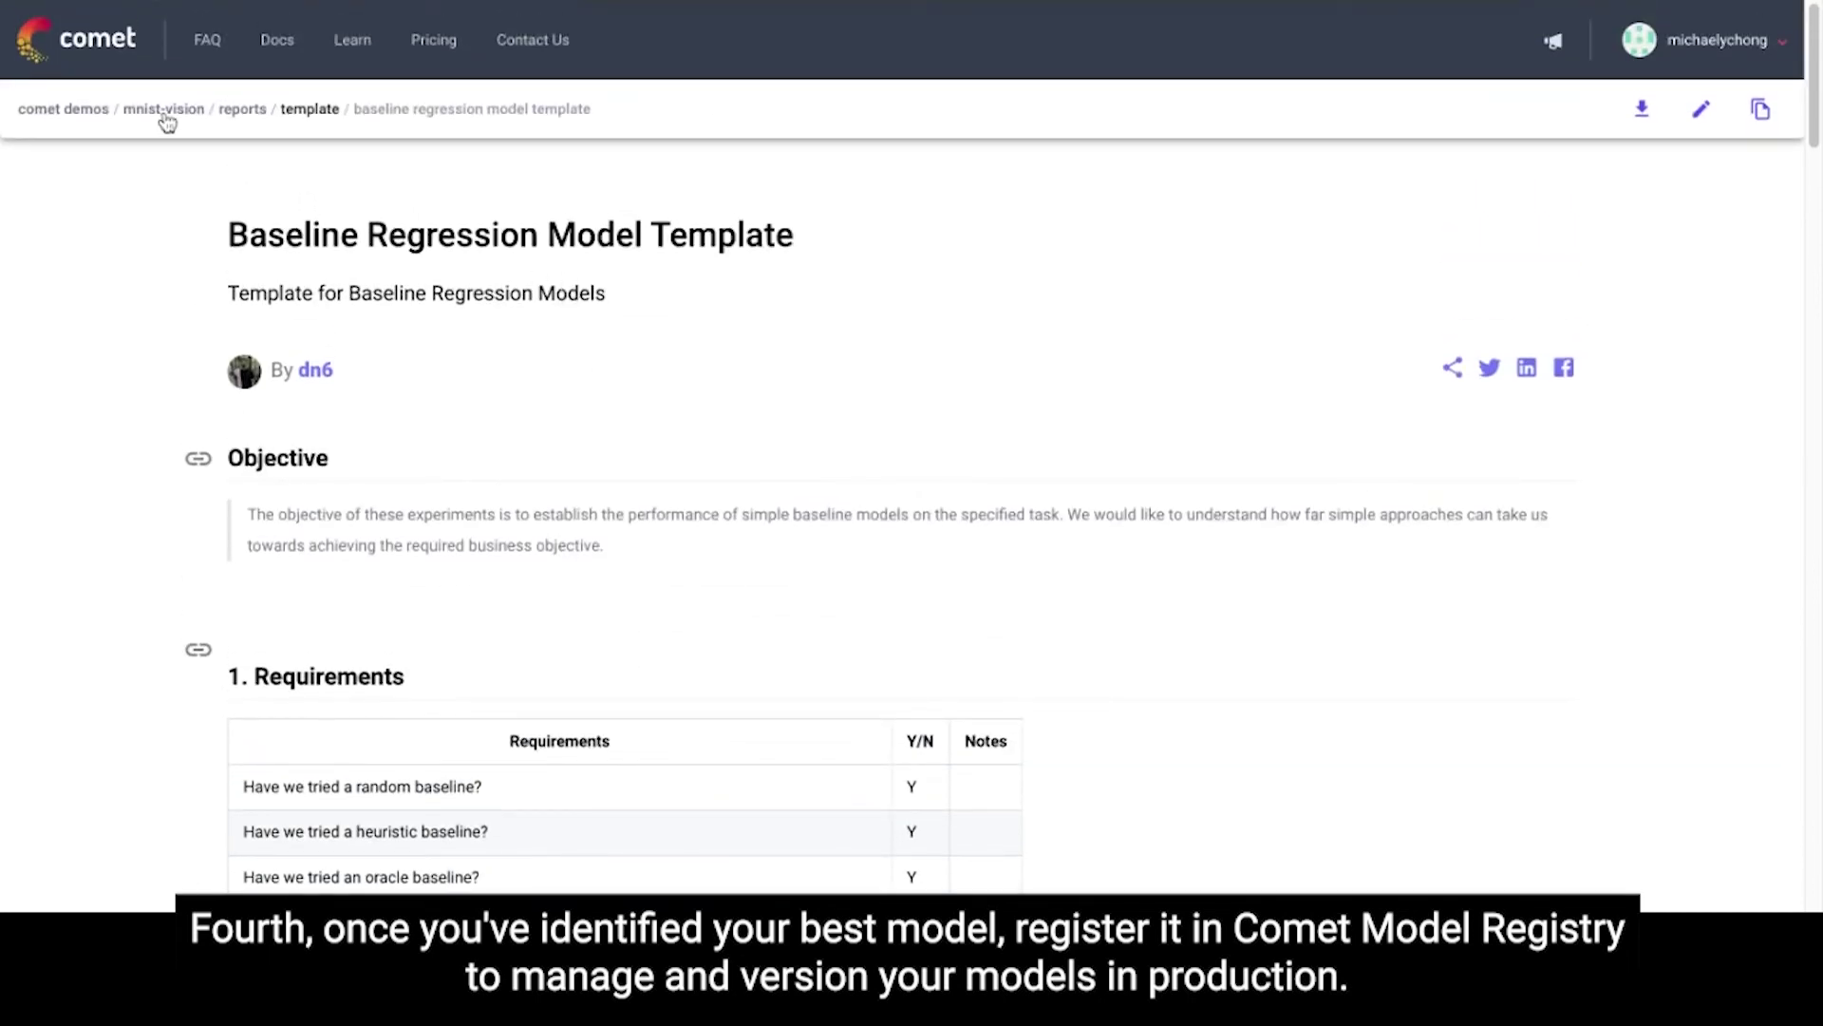
Step: Open mnist-vision's first experiment and start registering the mnist-neural-net model
left_click(164, 114)
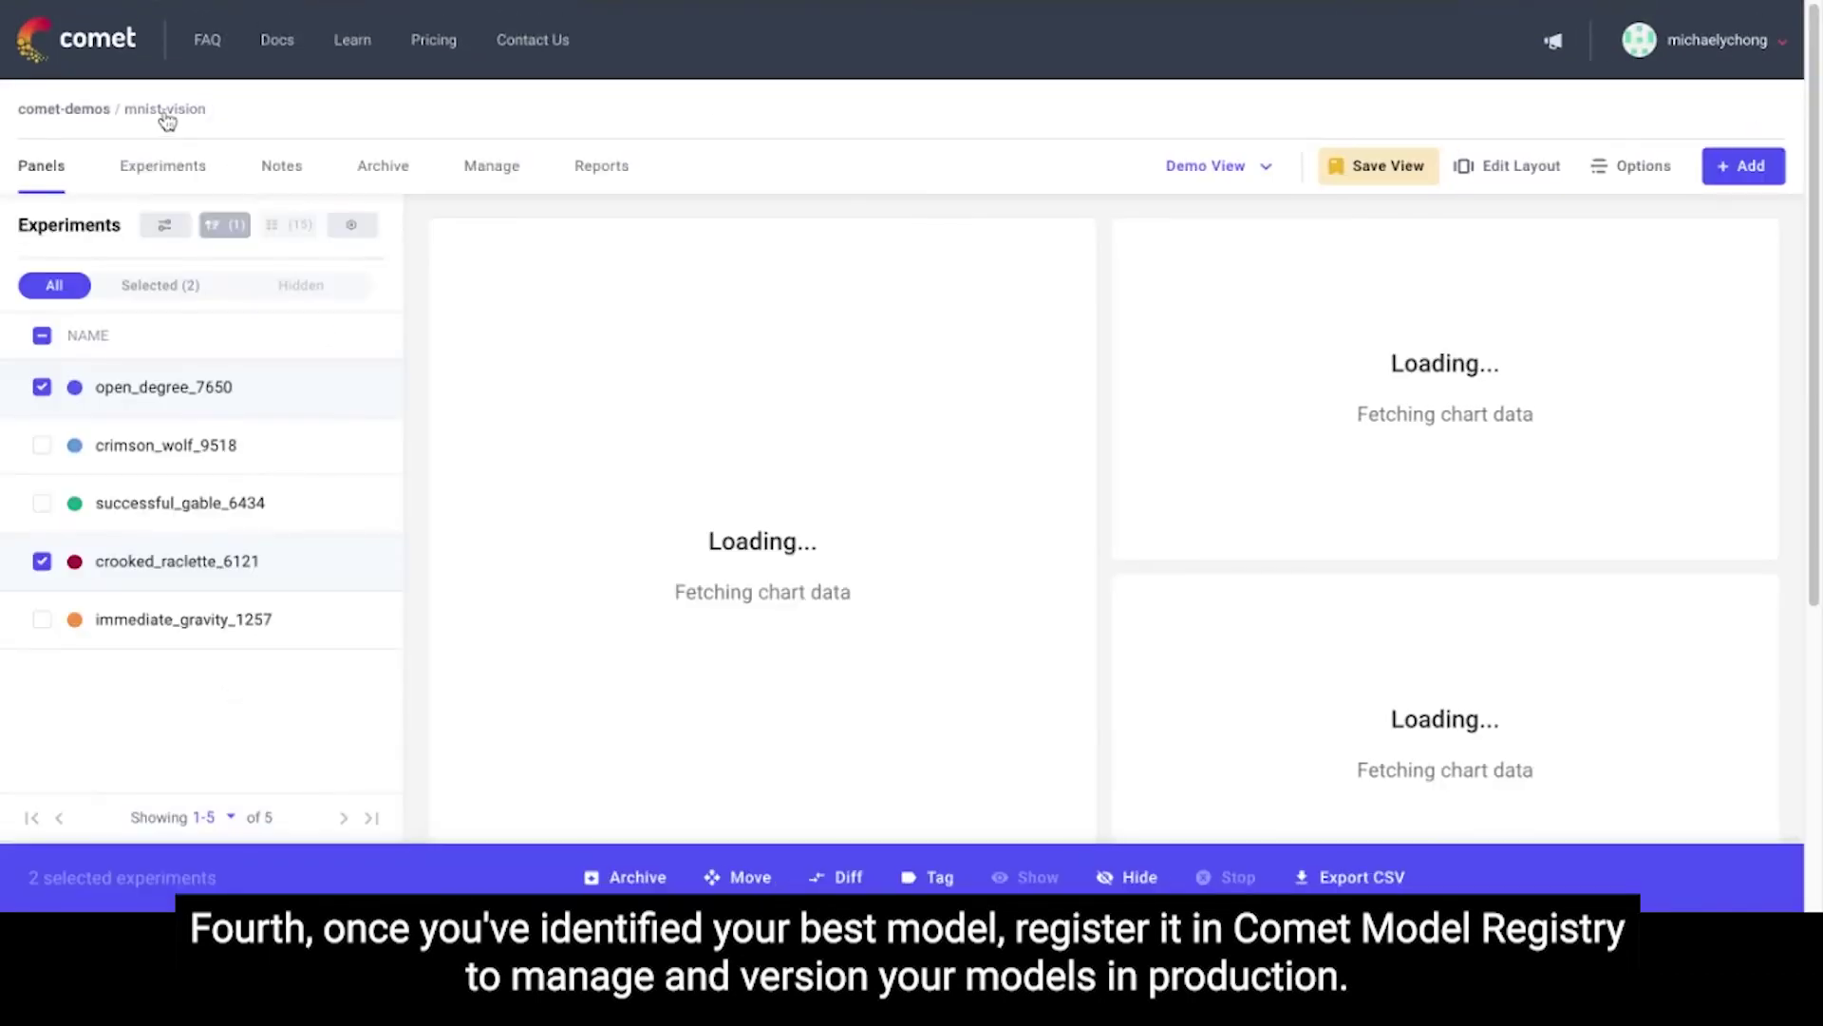
left_click(182, 171)
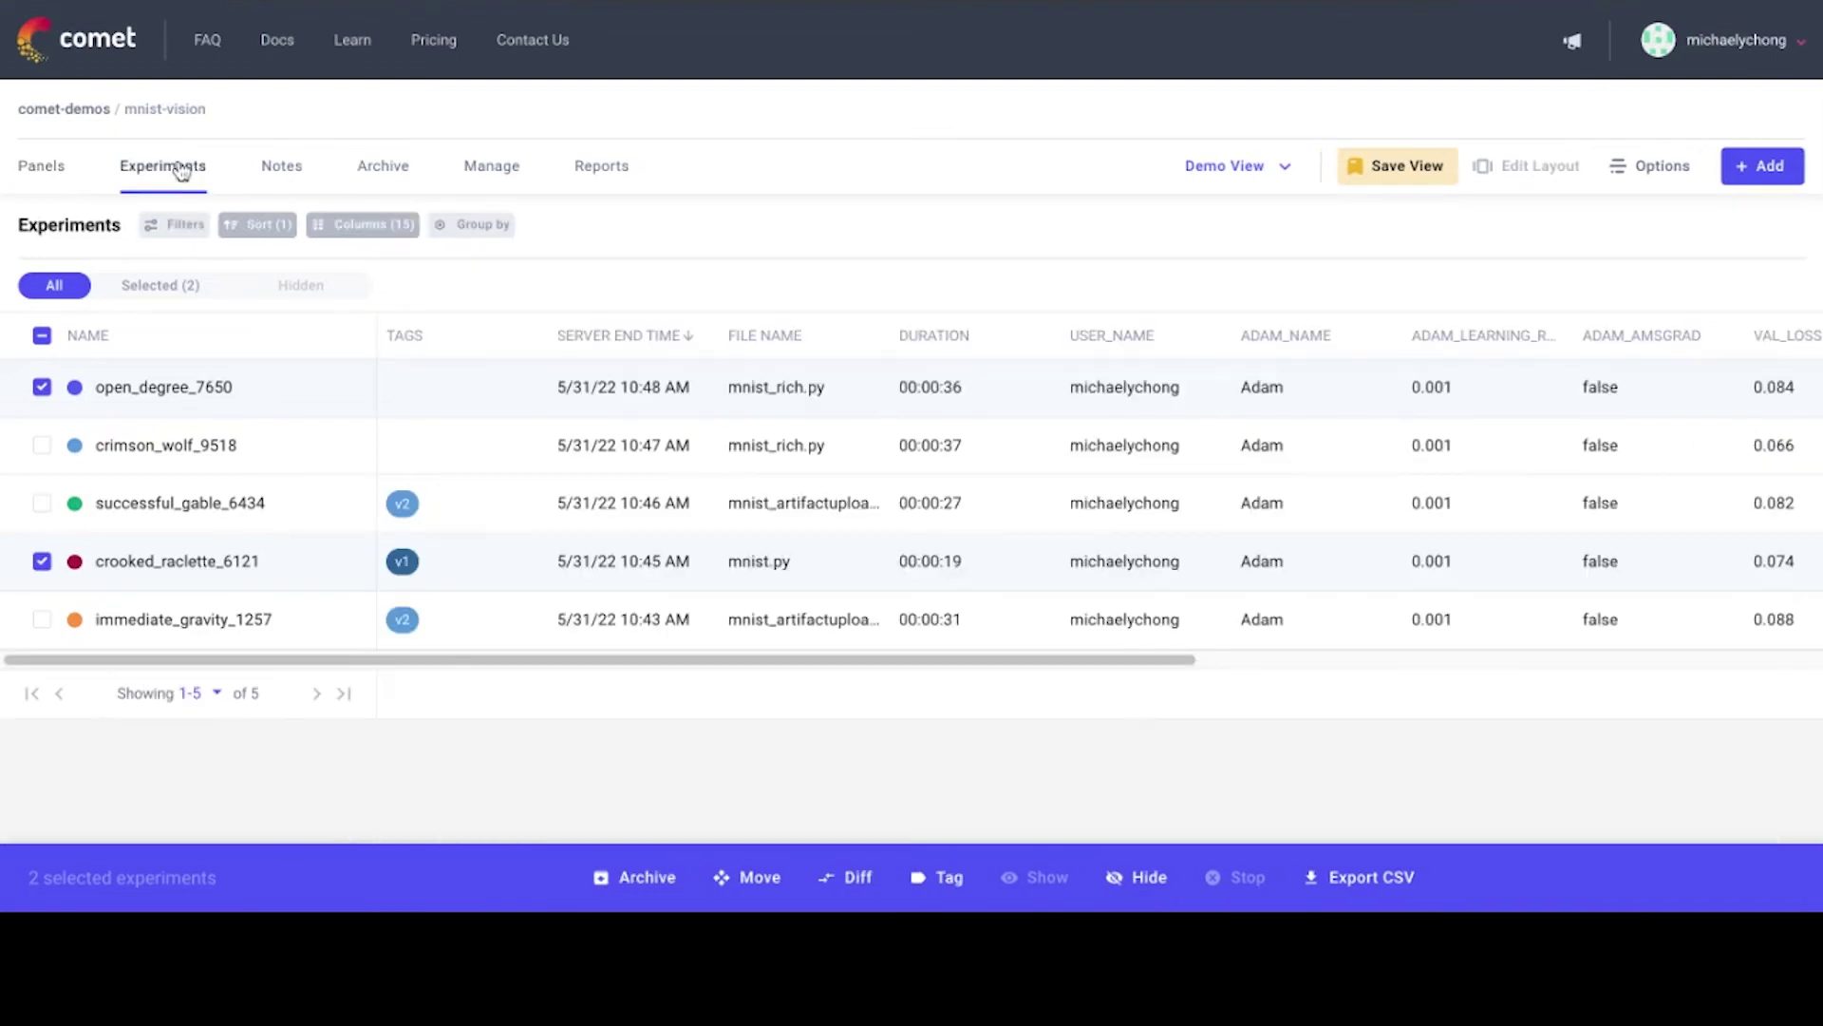
left_click(162, 389)
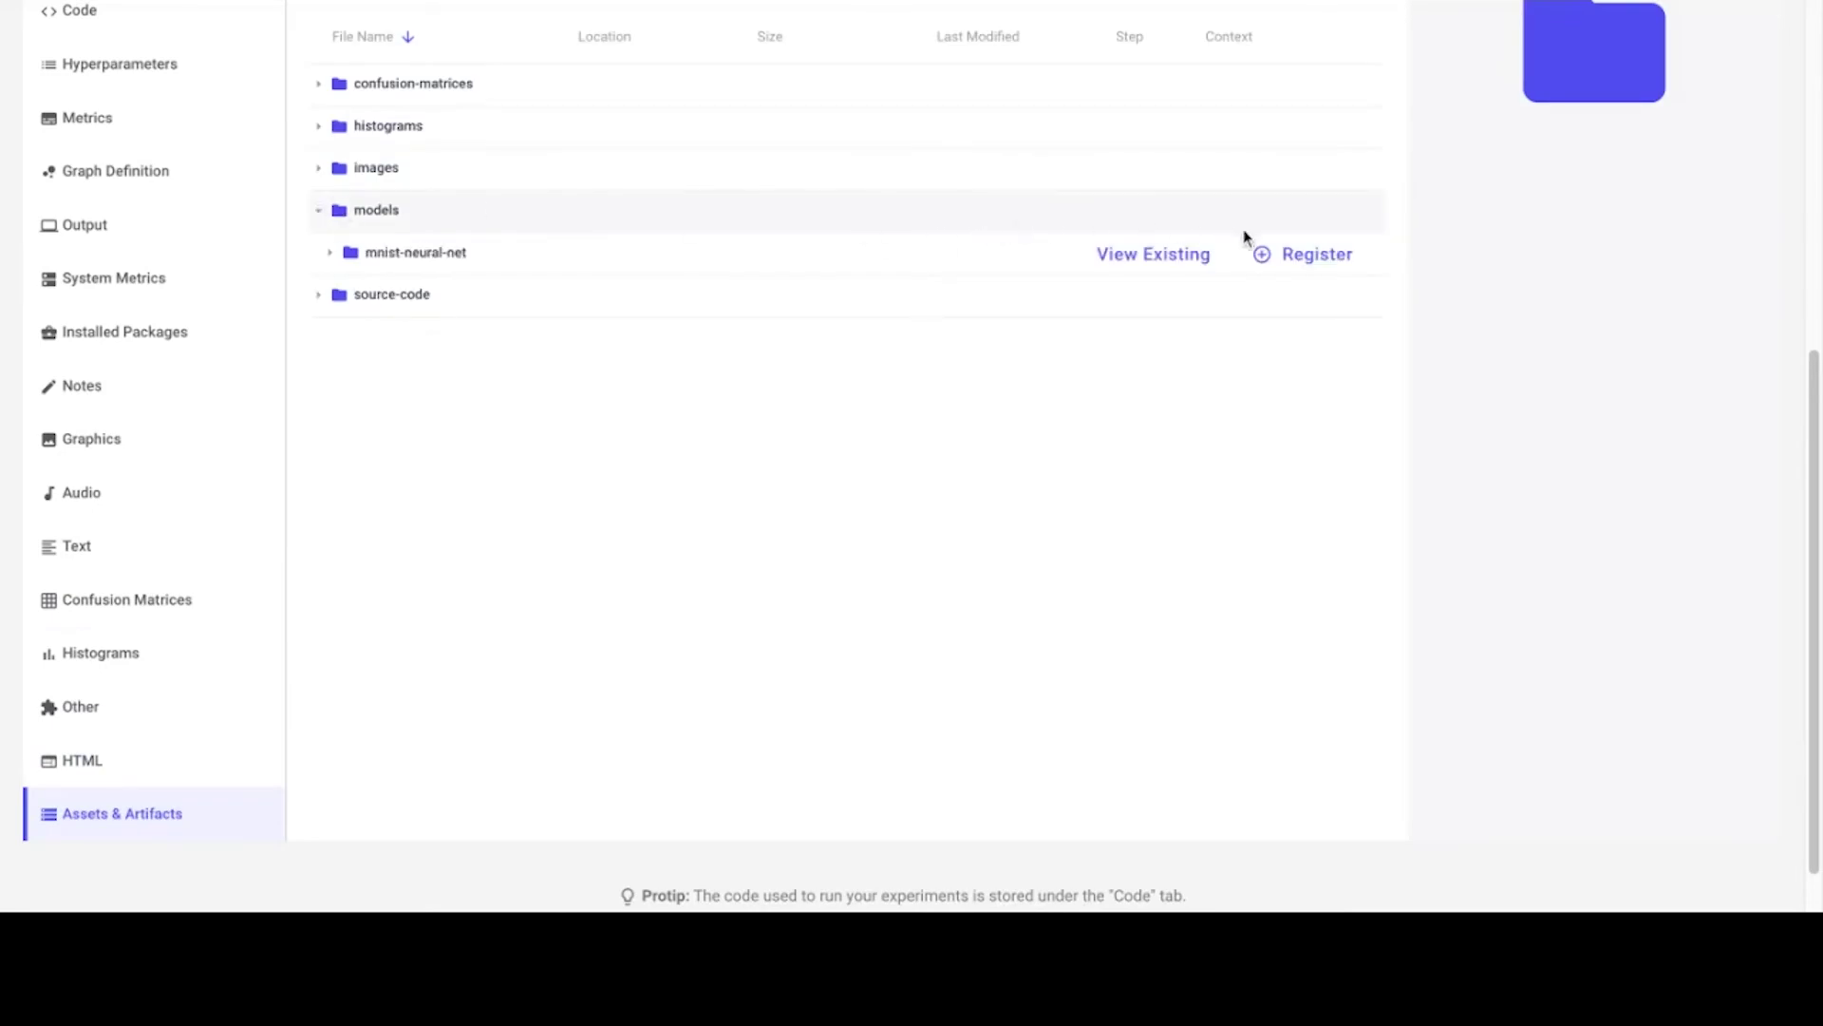
left_click(1297, 256)
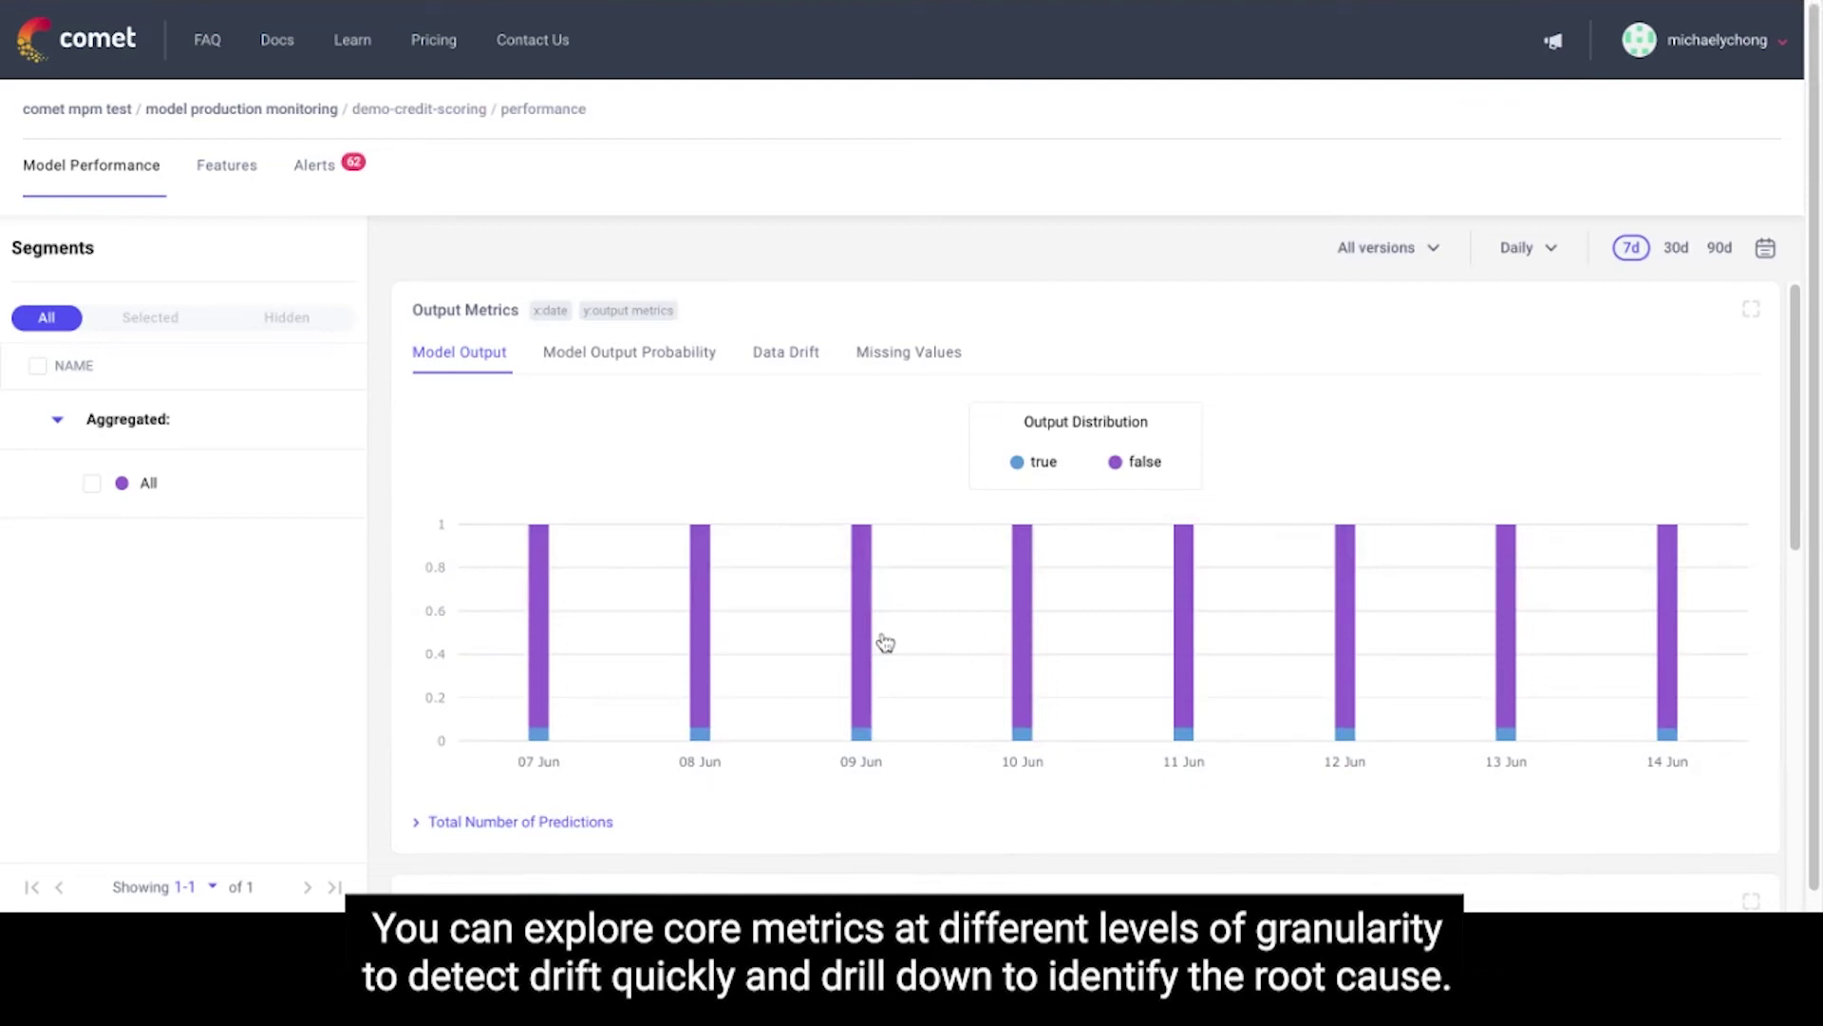
scroll(883, 644, "down", 1)
scroll(893, 650, "down", 1)
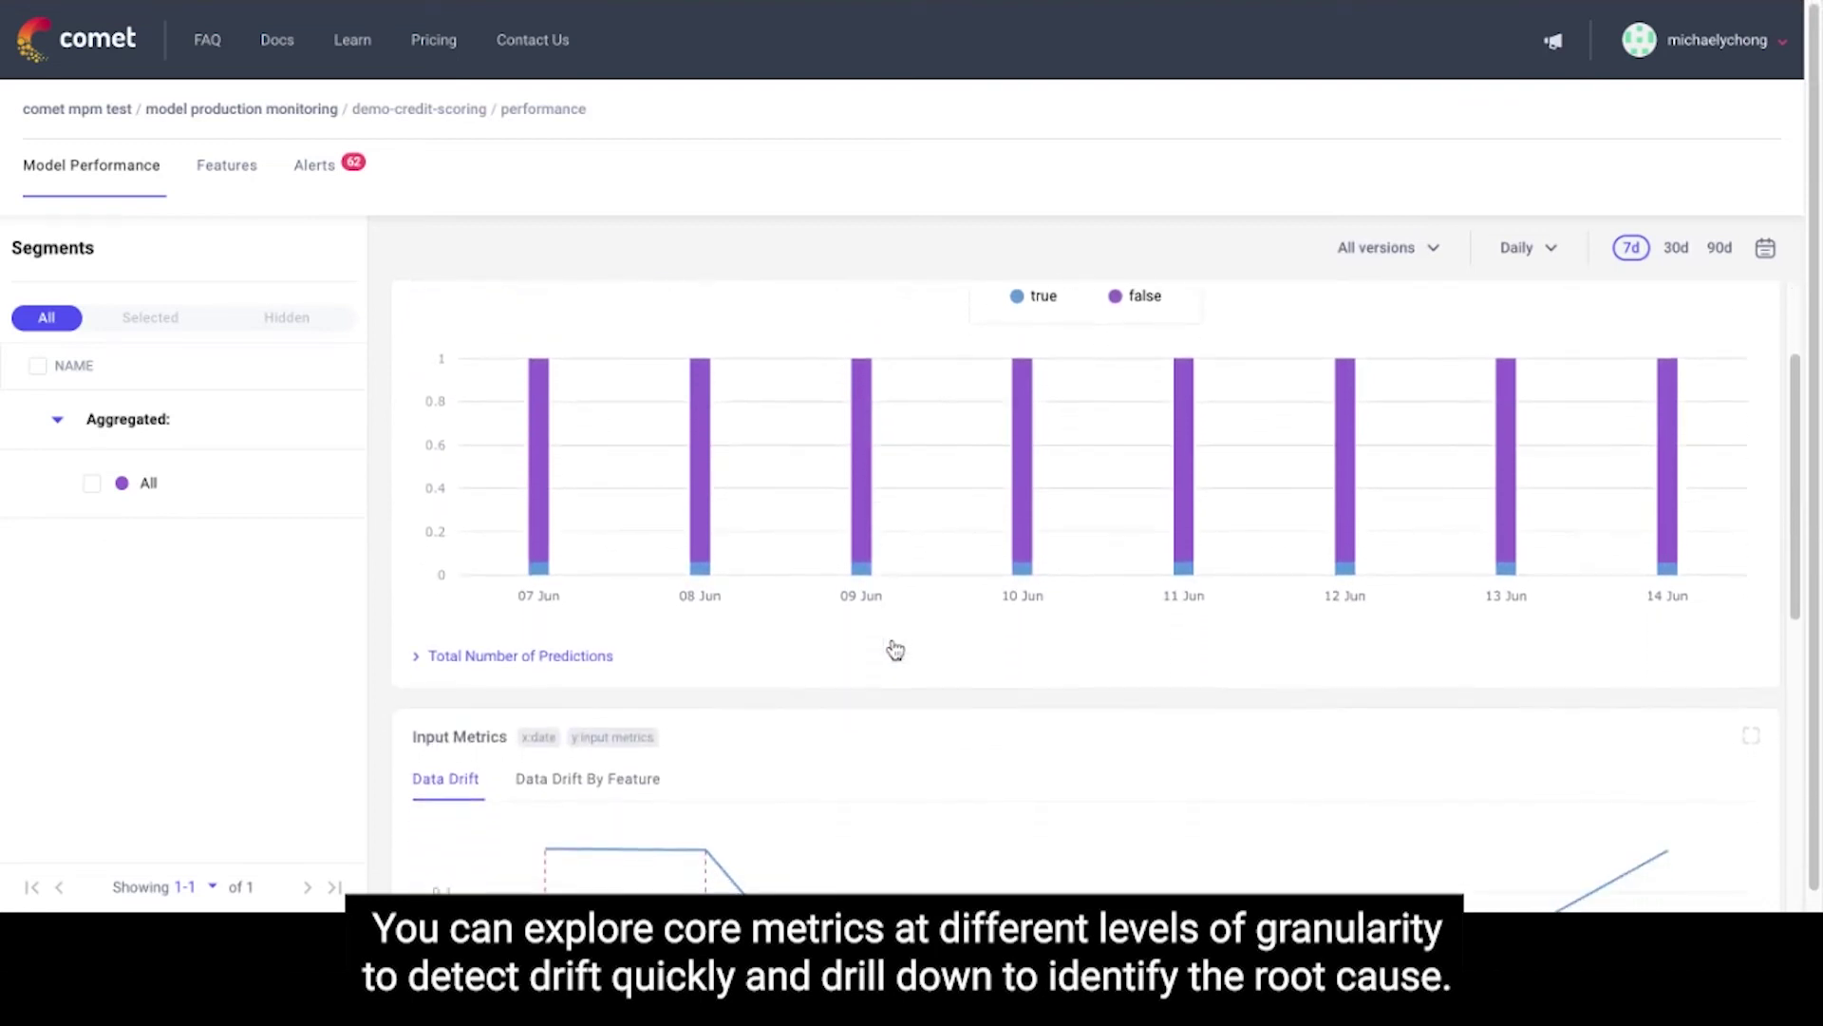
scroll(889, 648, "down", 1)
scroll(884, 647, "down", 1)
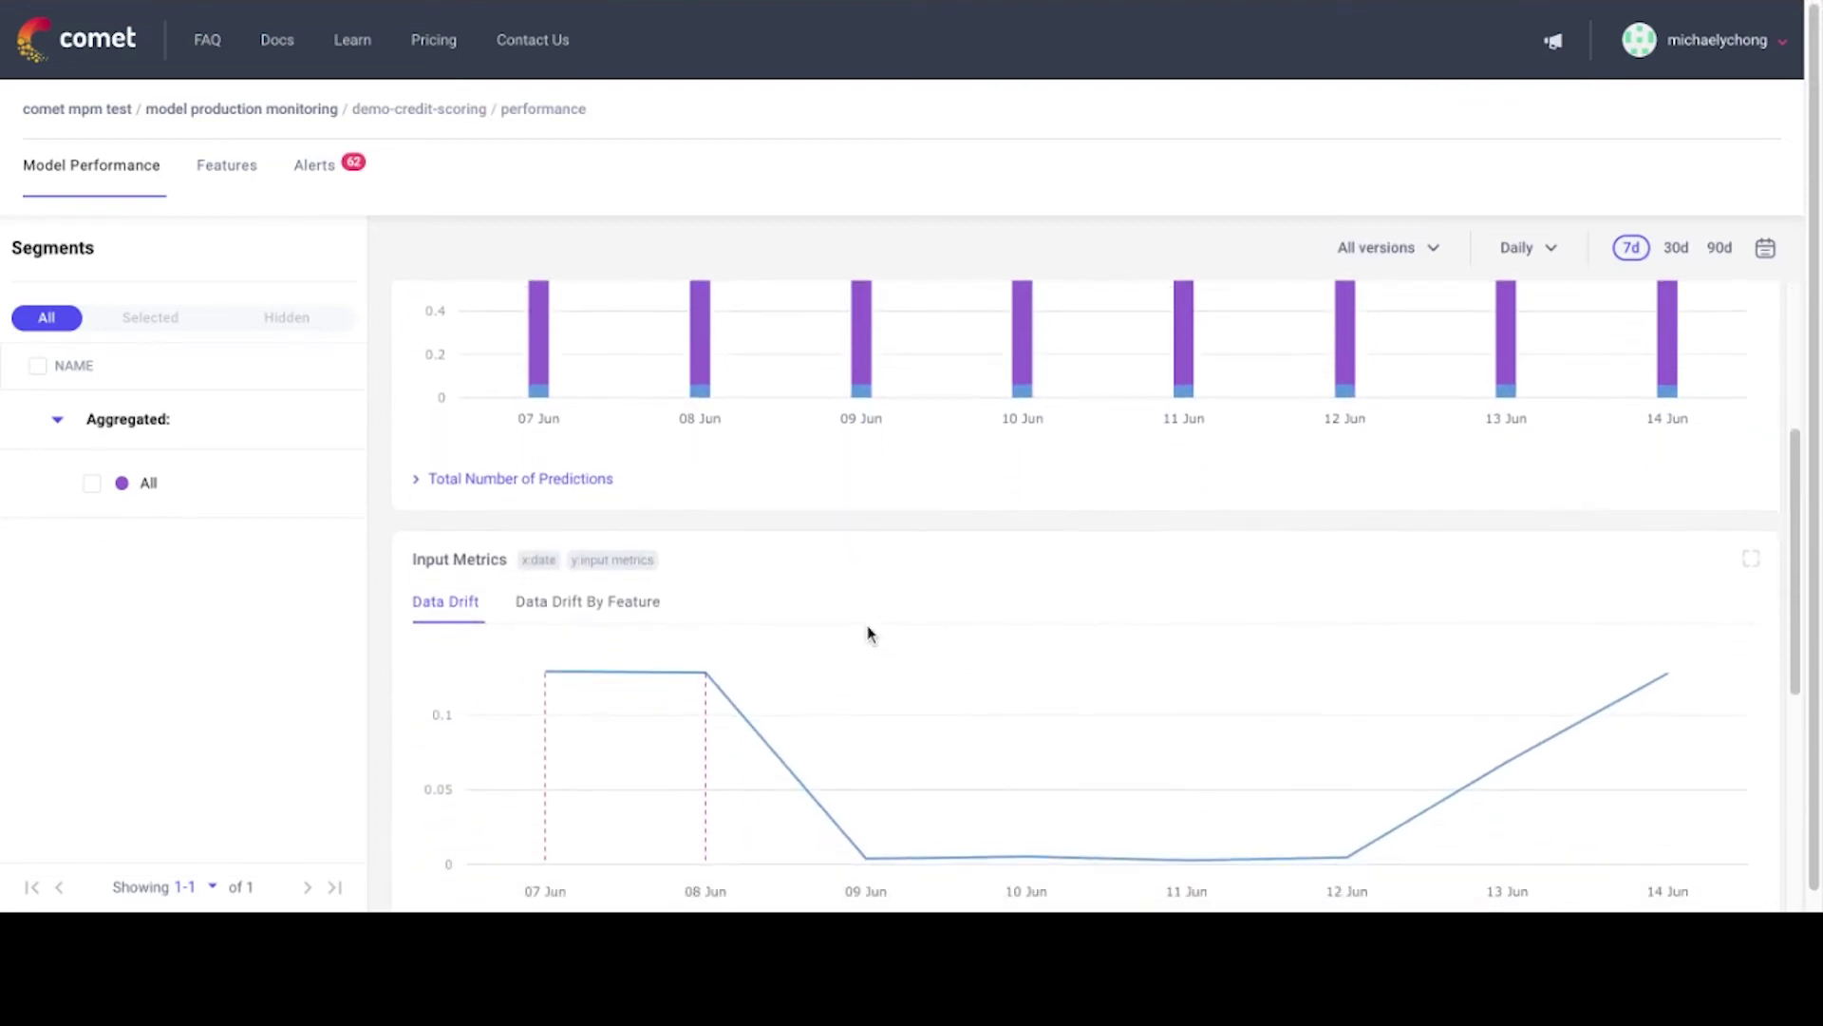
Step: Show demo-credit-scoring's data drift by feature, with CustIncome driving the drift
left_click(619, 609)
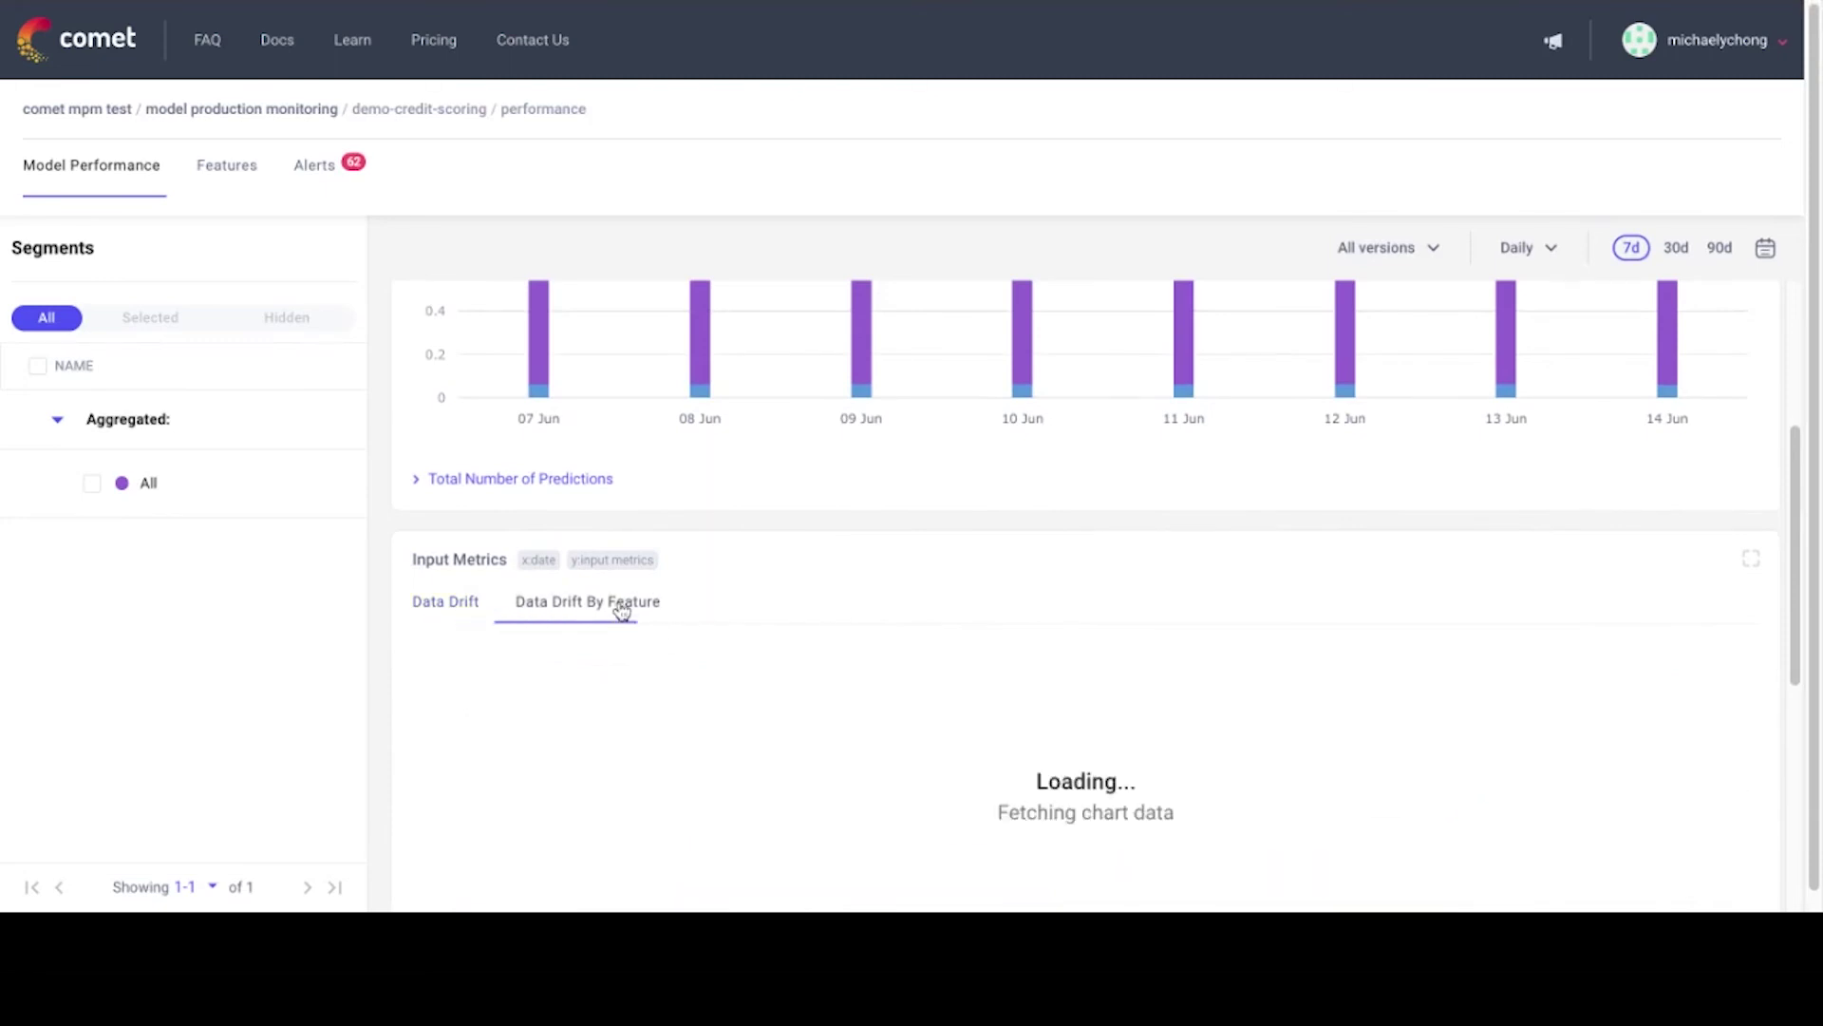
scroll(933, 605, "down", 2)
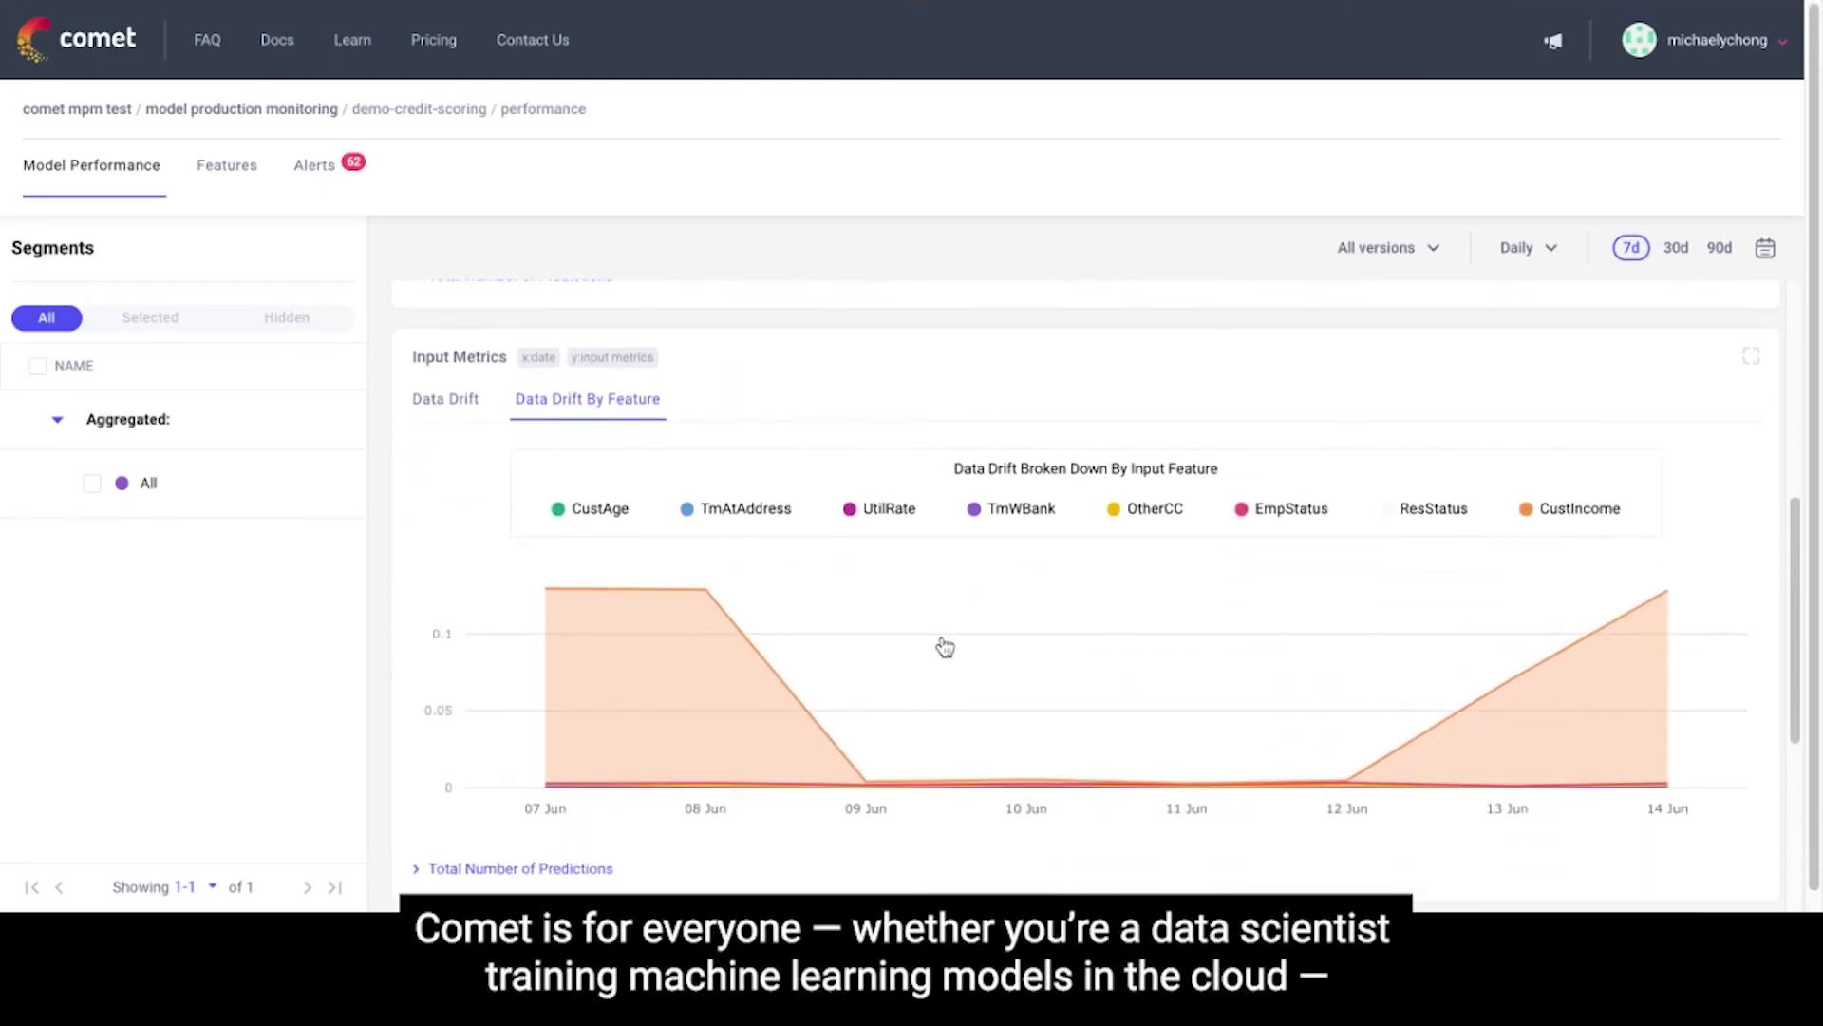
scroll(949, 647, "down", 1)
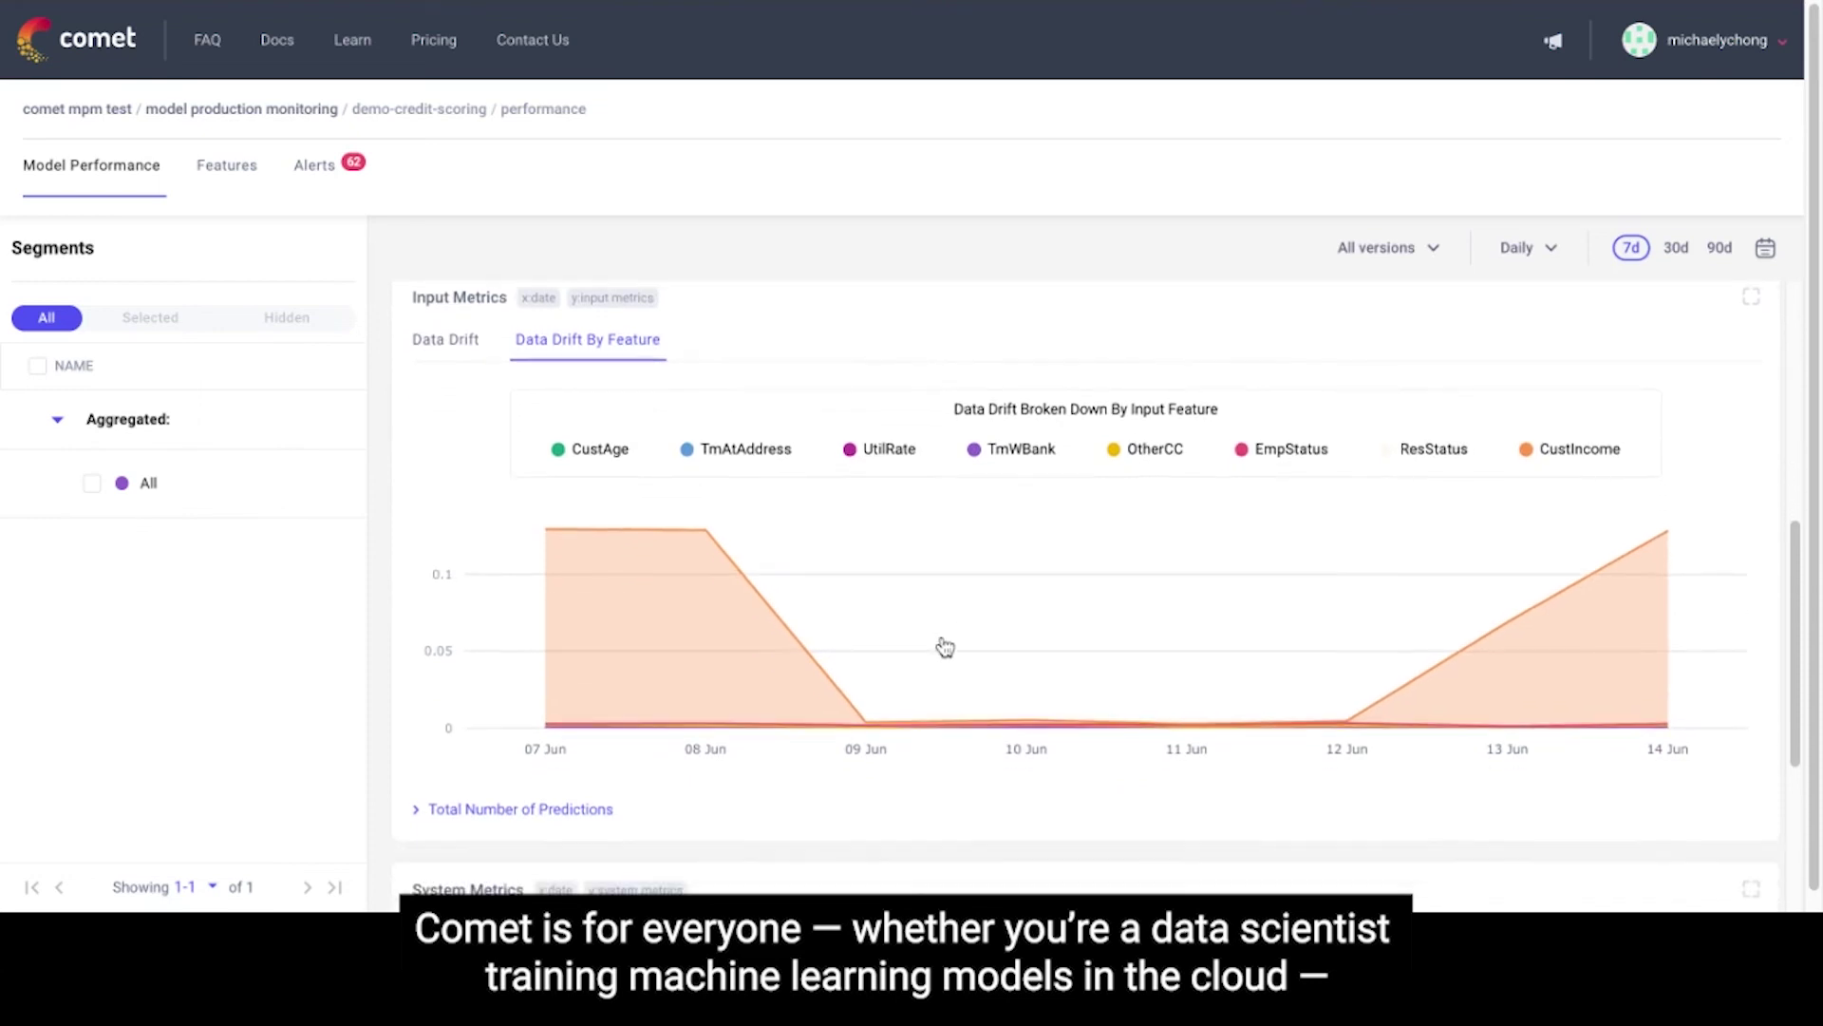
scroll(952, 642, "down", 1)
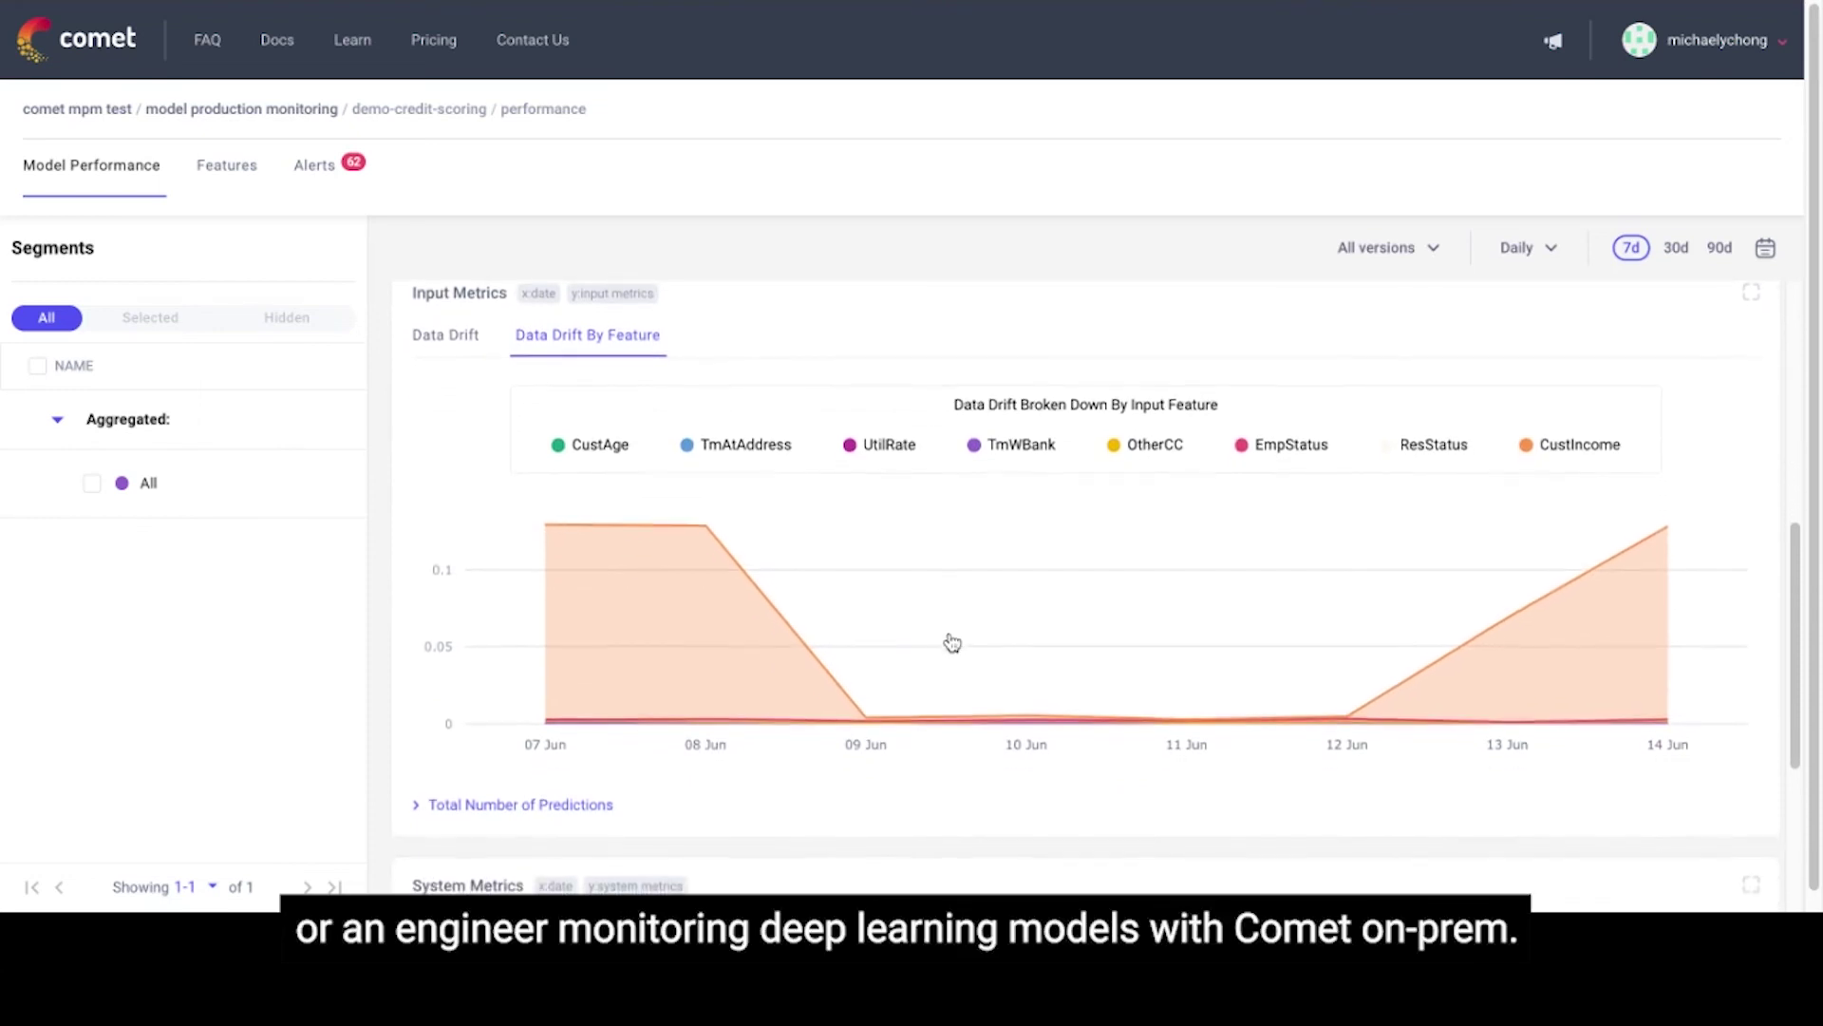